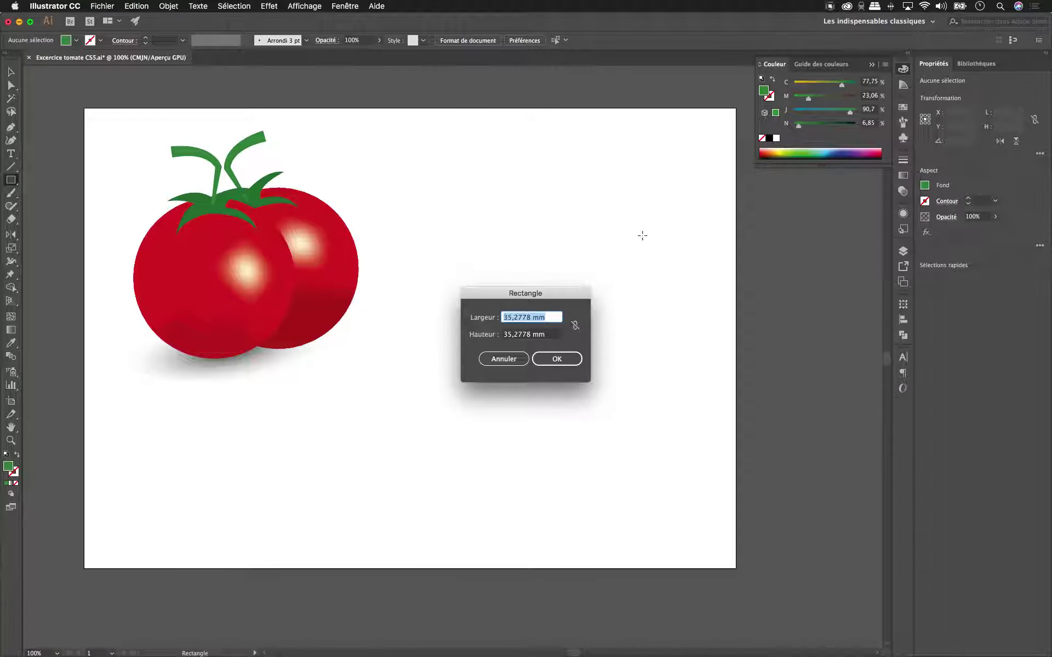
# Cancel the Rectangle size dialog and close the floating Couleur colour panel.
pyautogui.click(503, 358)
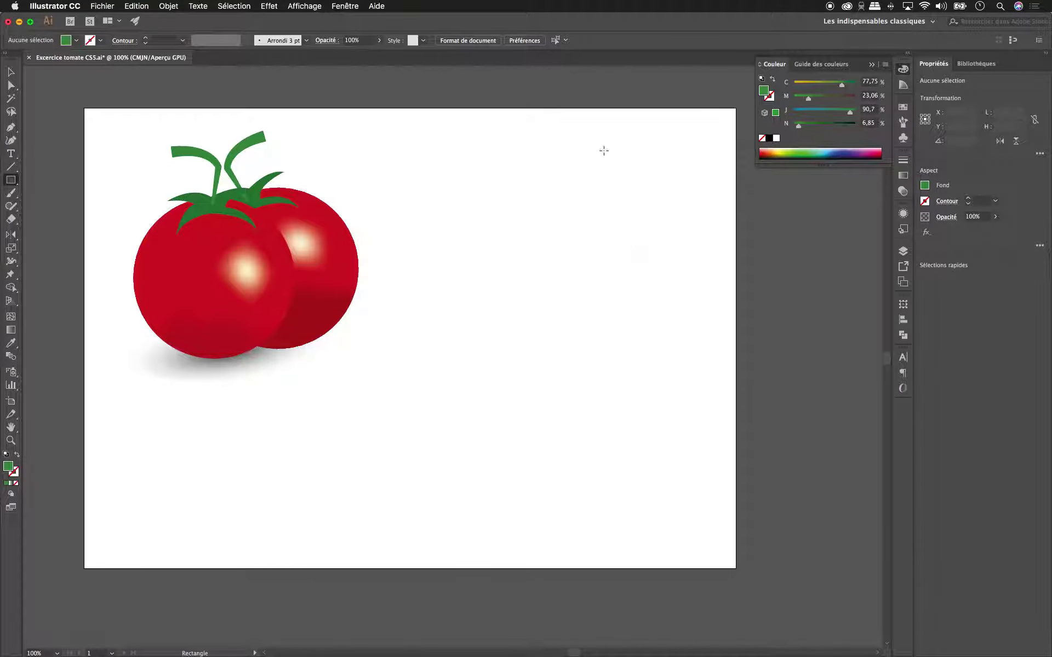
pyautogui.click(872, 65)
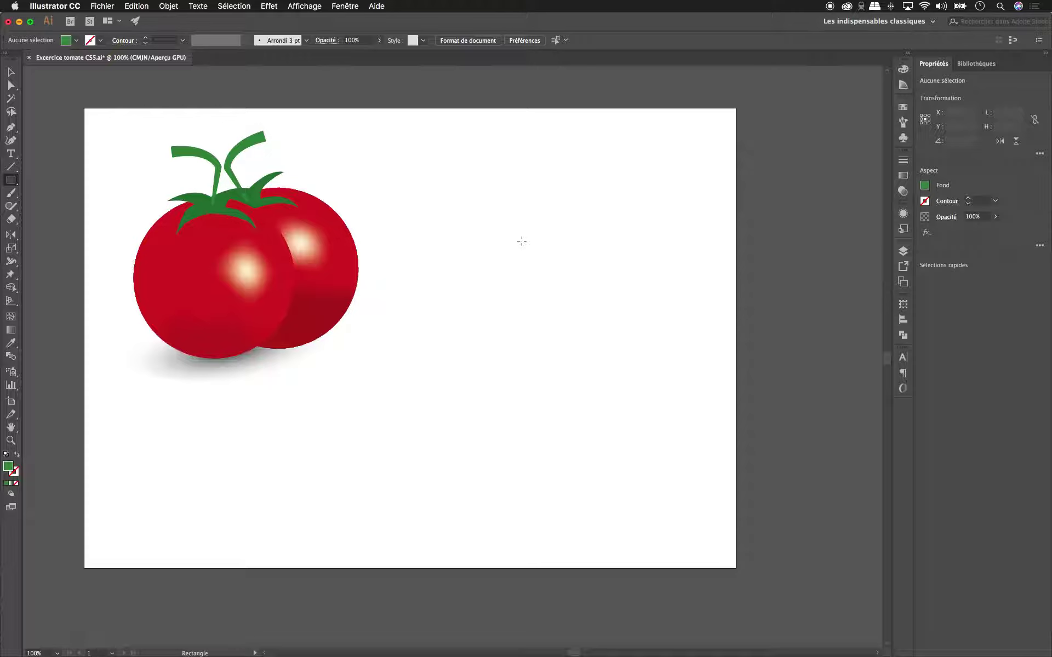
pyautogui.click(12, 181)
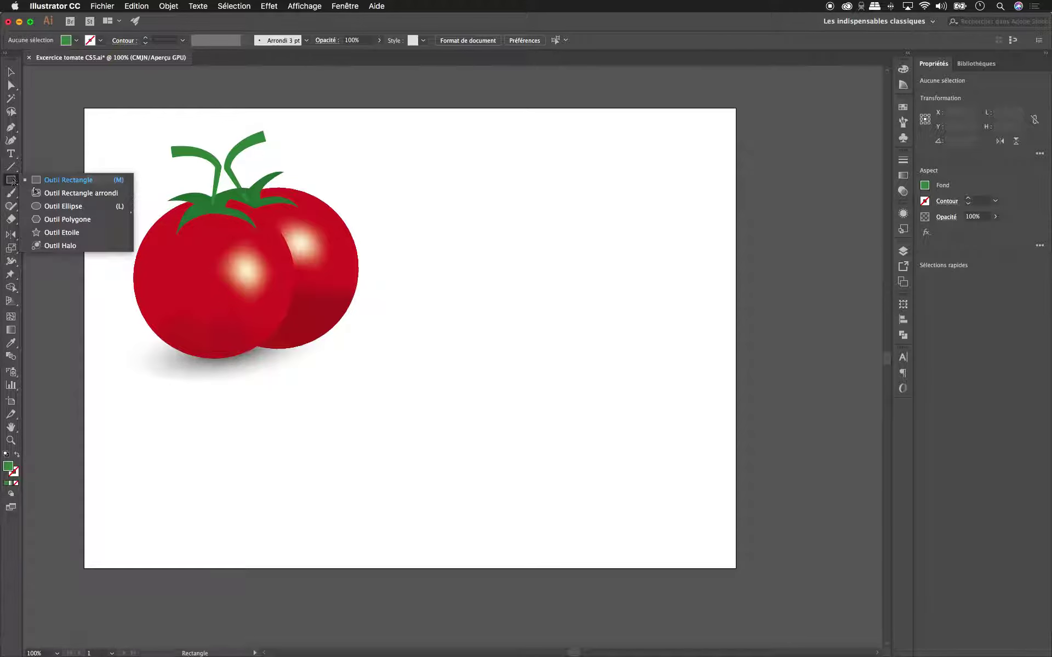
# Draw a circle with the Ellipse tool to the right of the tomatoes and shift it slightly.
pyautogui.click(64, 207)
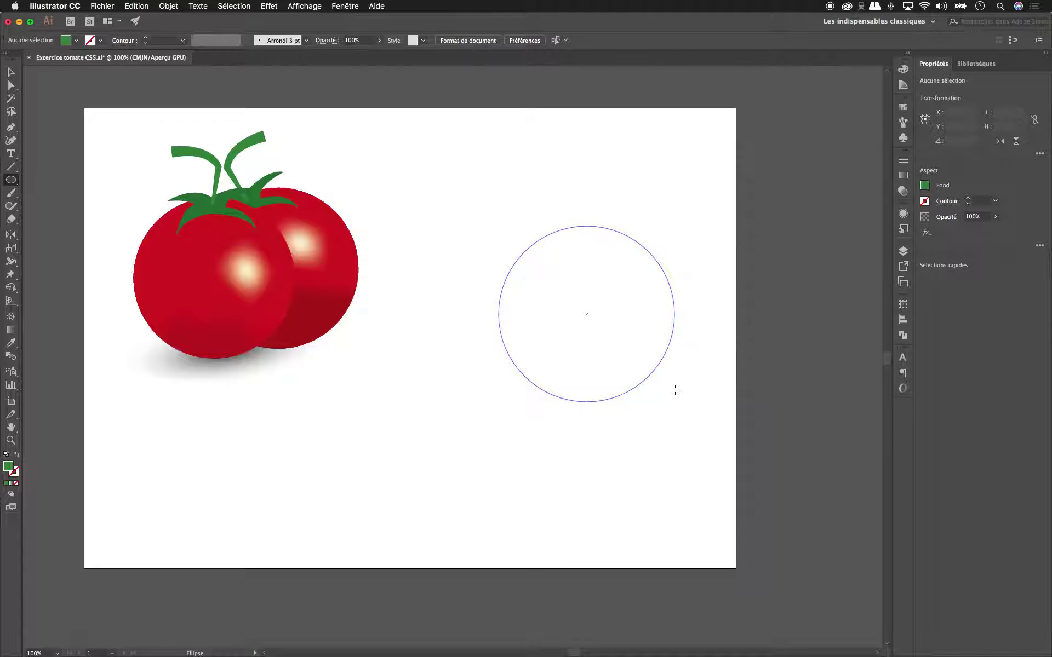
pyautogui.moveTo(498, 227); pyautogui.dragTo(674, 402)
pyautogui.click(11, 71)
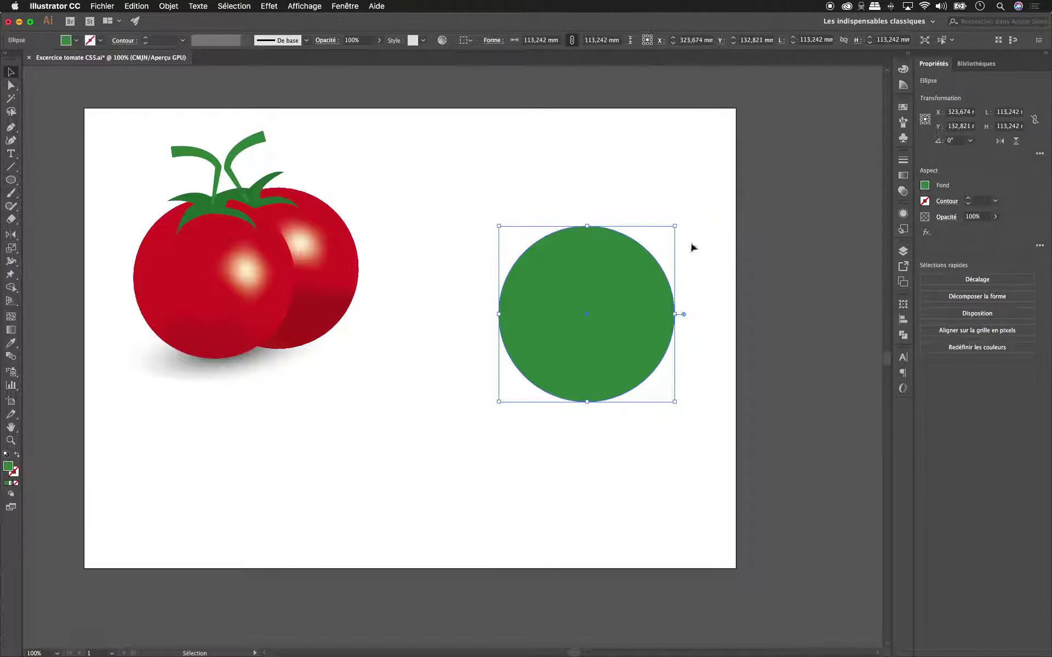
pyautogui.moveTo(622, 273); pyautogui.dragTo(574, 283)
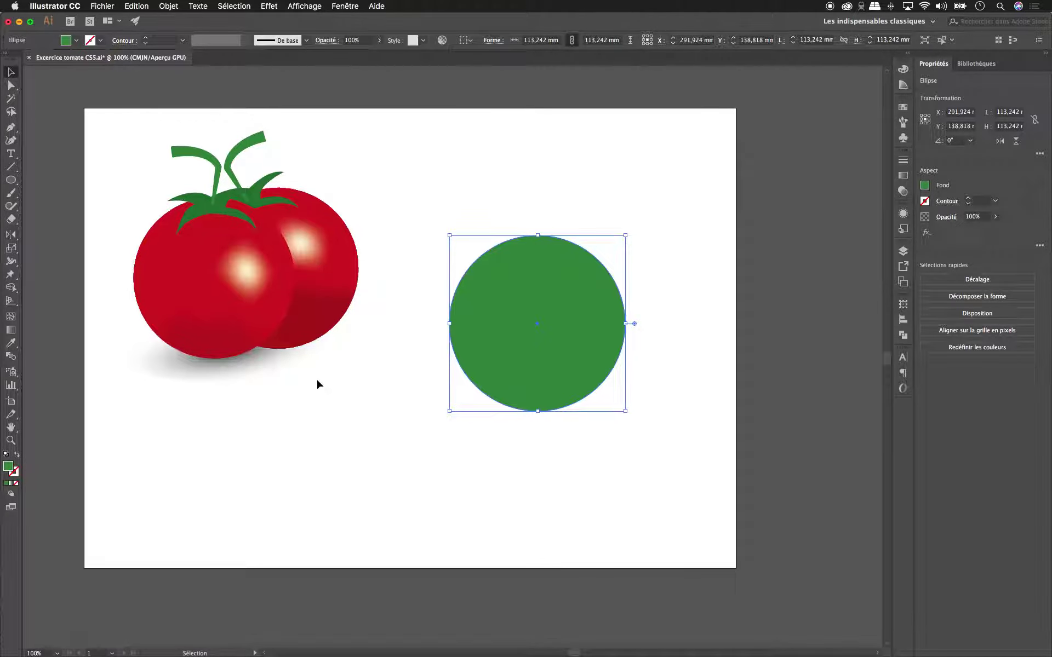
# Fill the circle with bright red D81D1D from the Color Picker.
pyautogui.doubleClick(8, 466)
pyautogui.moveTo(539, 359); pyautogui.dragTo(541, 270)
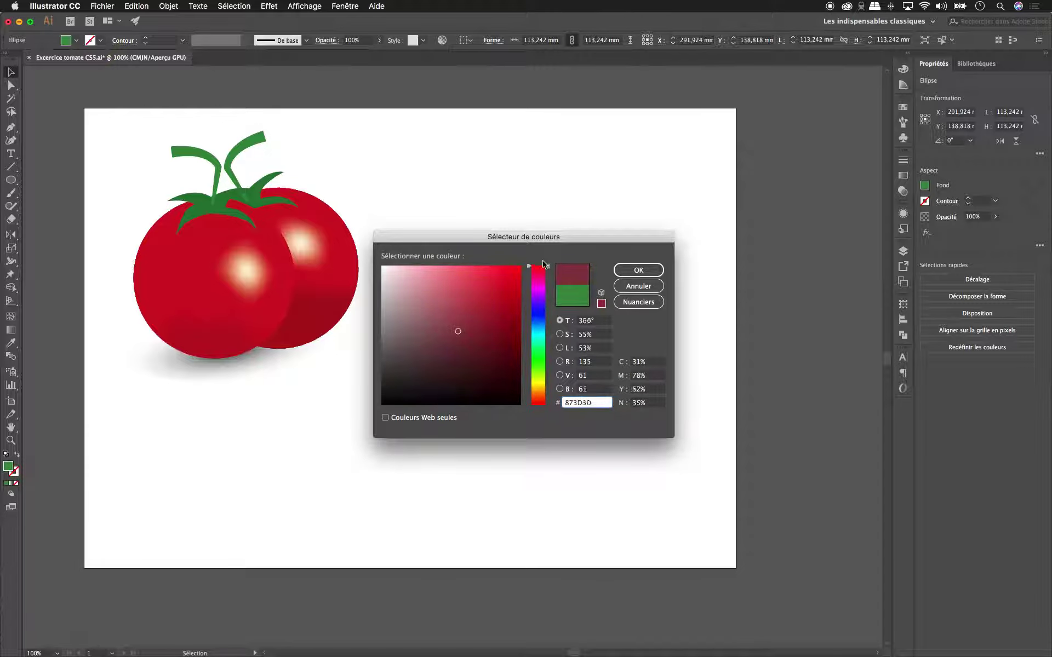
pyautogui.click(472, 288)
pyautogui.moveTo(471, 288); pyautogui.dragTo(494, 288)
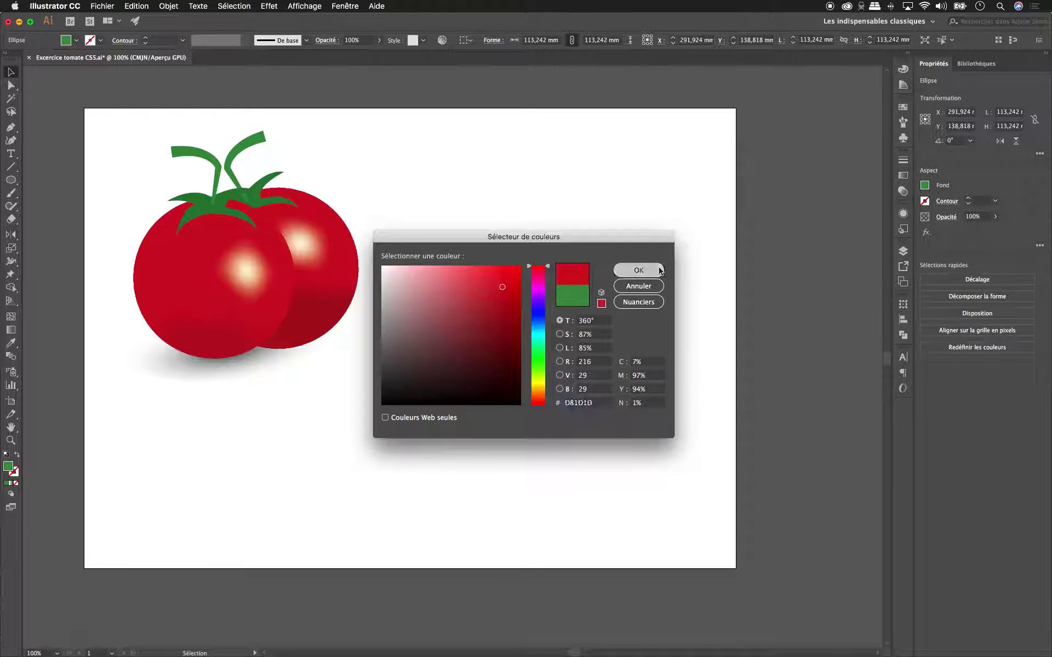
pyautogui.click(638, 270)
pyautogui.click(654, 256)
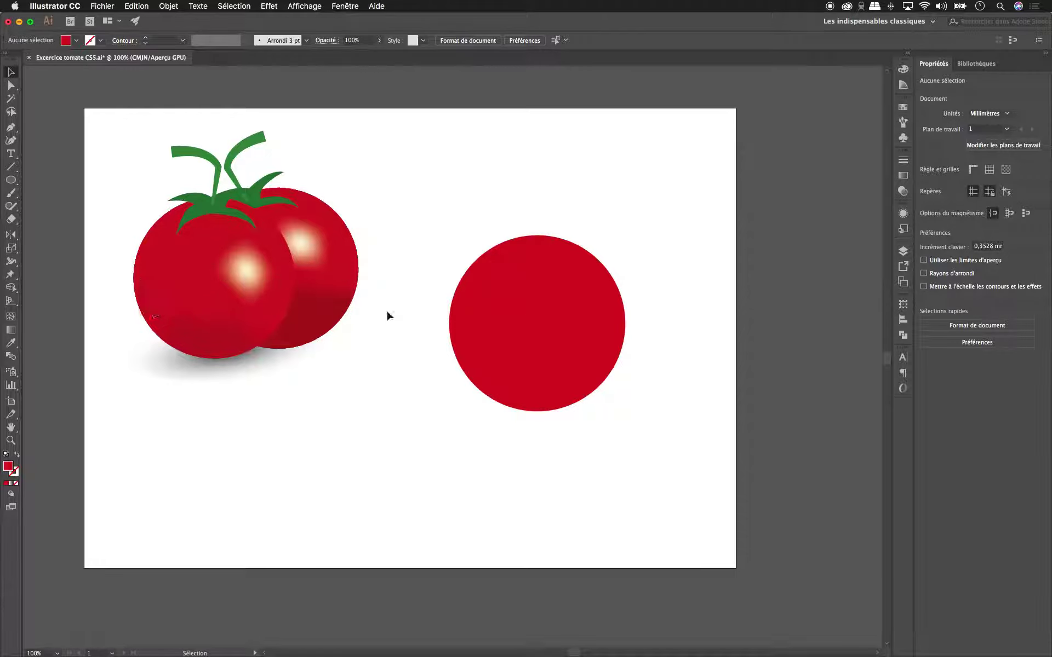
pyautogui.click(528, 299)
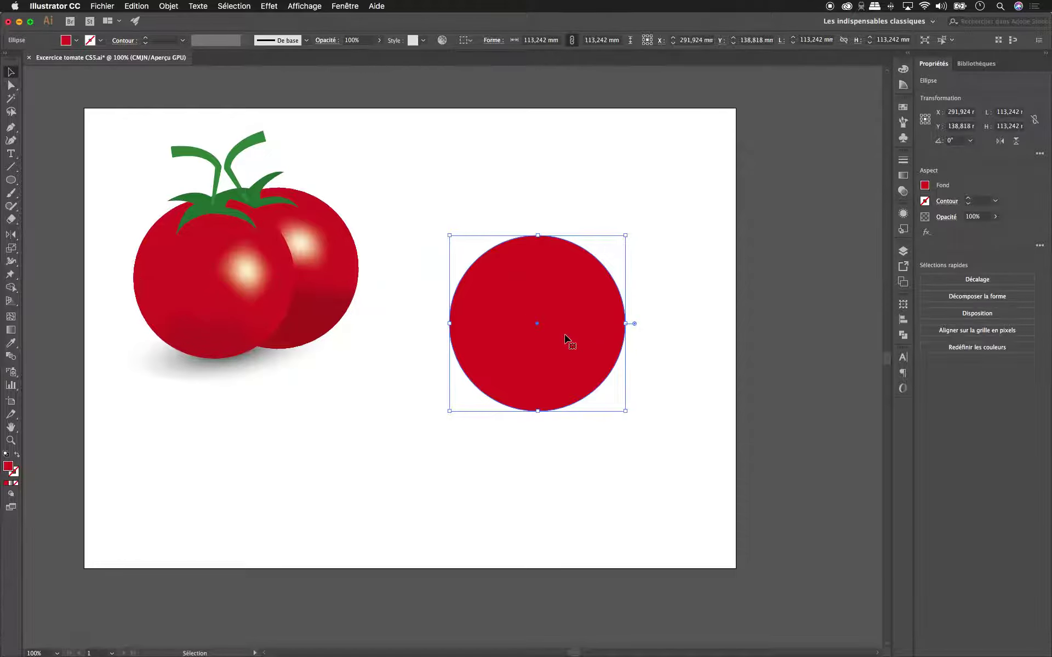
# Apply Objet > Créer un filet de dégradé with 5 rows, 6 columns and Plat appearance.
pyautogui.click(168, 6)
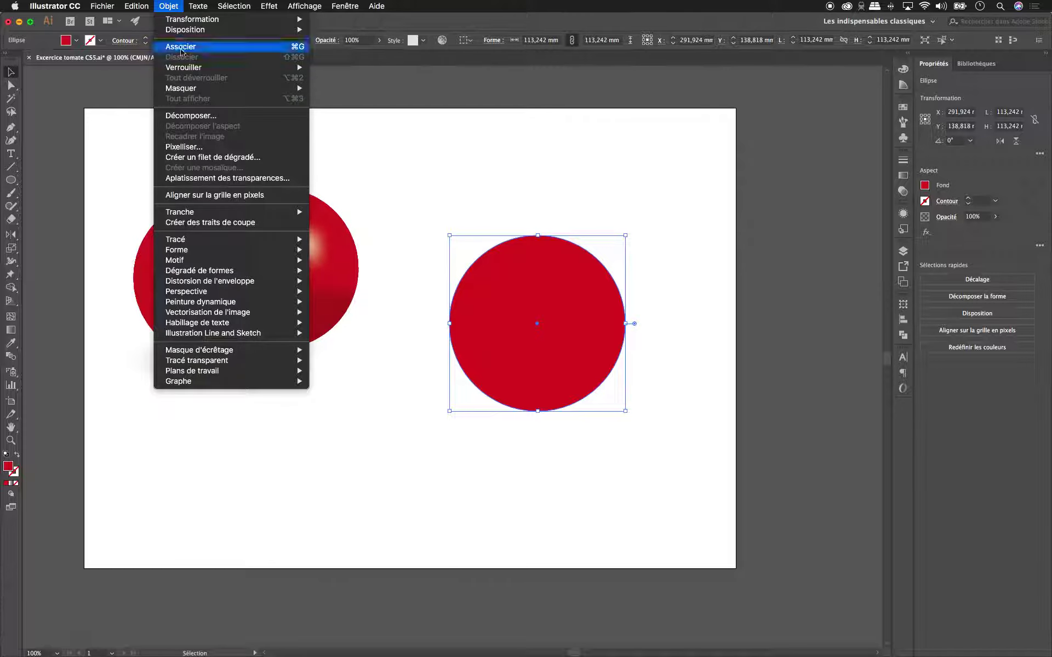
pyautogui.click(277, 160)
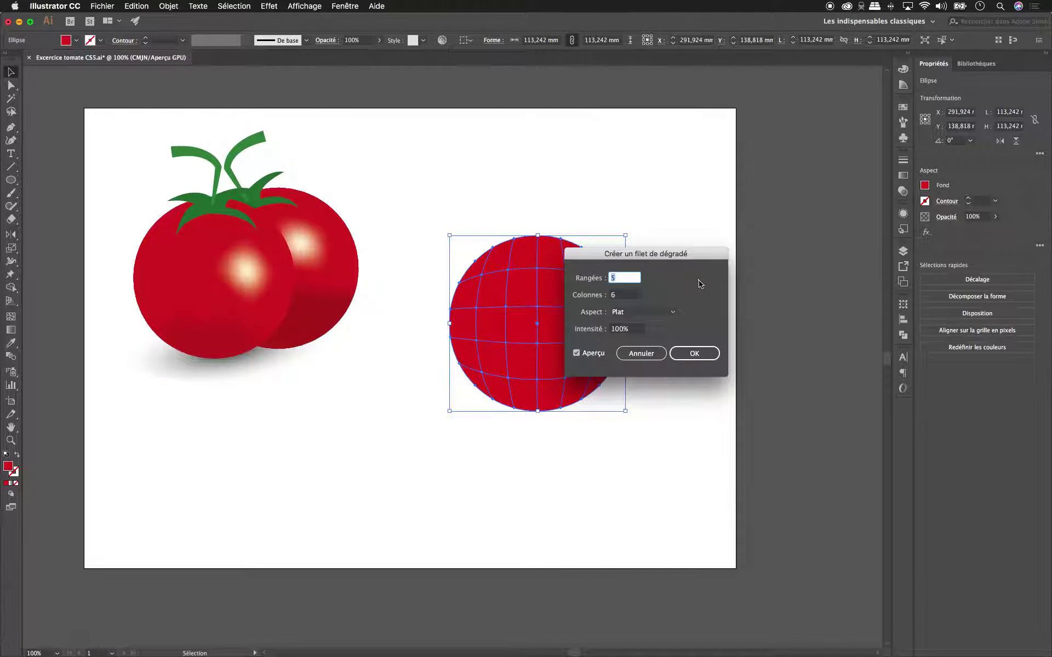
pyautogui.moveTo(678, 257); pyautogui.dragTo(798, 132)
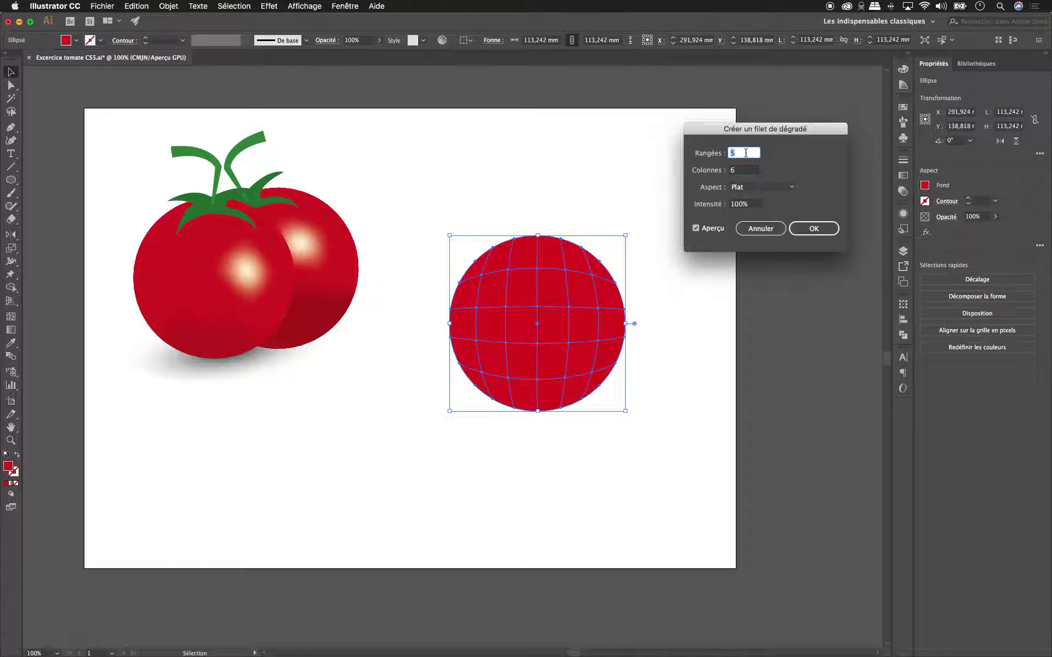
pyautogui.click(695, 228)
pyautogui.click(695, 228)
pyautogui.click(769, 189)
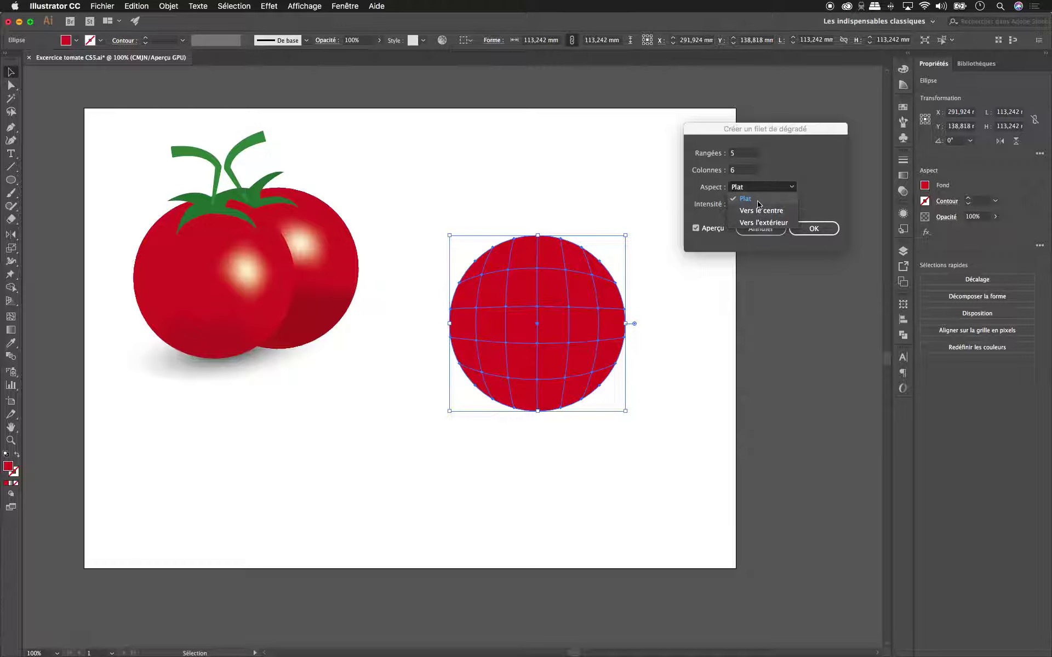
pyautogui.click(758, 200)
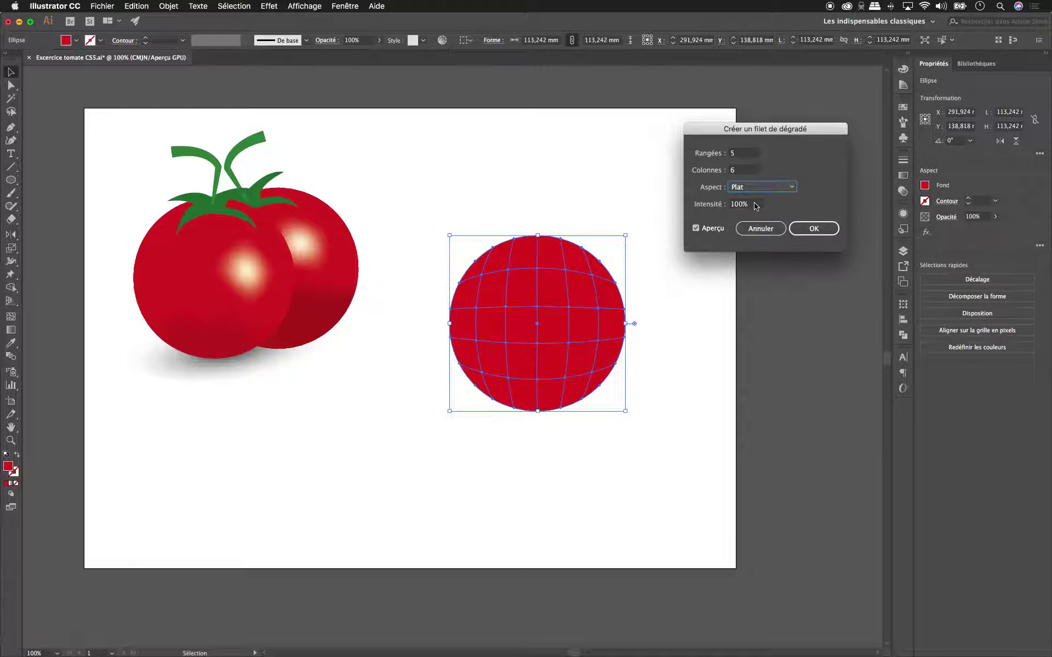
pyautogui.click(831, 233)
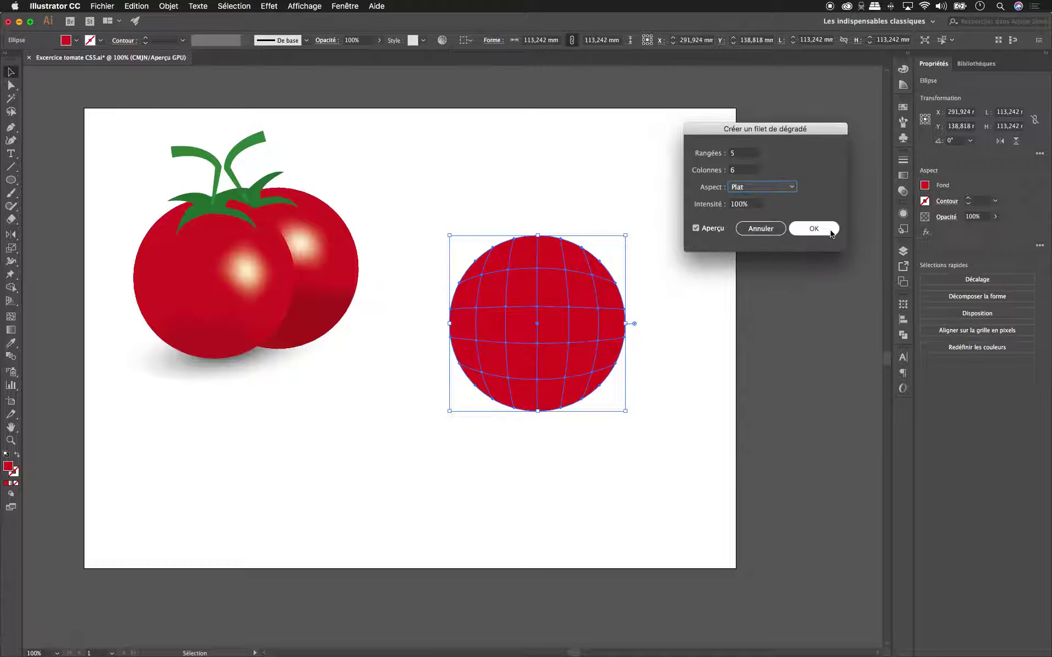
pyautogui.click(825, 231)
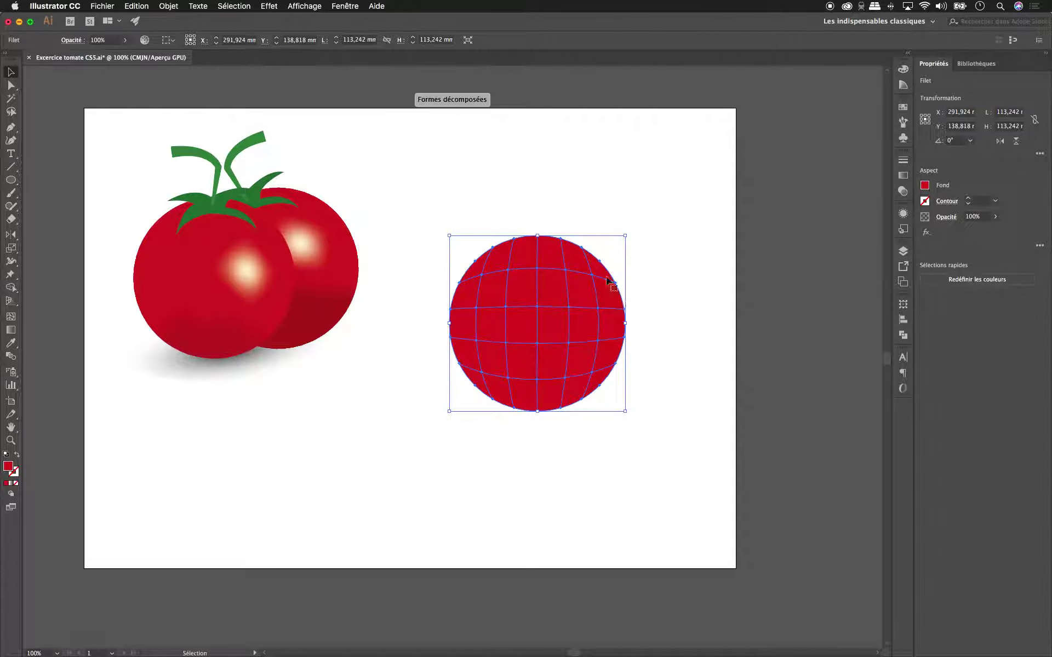
# Select one upper-right mesh point with Direct Selection (A) and show the Couleur panel's CMYK sliders.
pyautogui.click(642, 219)
pyautogui.click(573, 287)
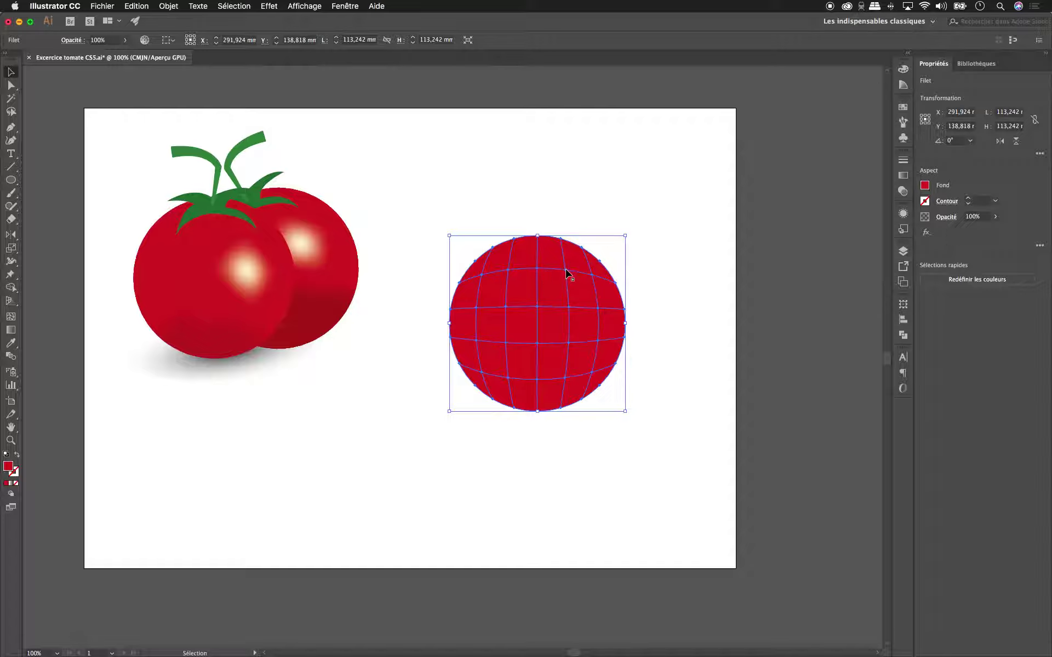
pyautogui.press('a')
pyautogui.click(565, 271)
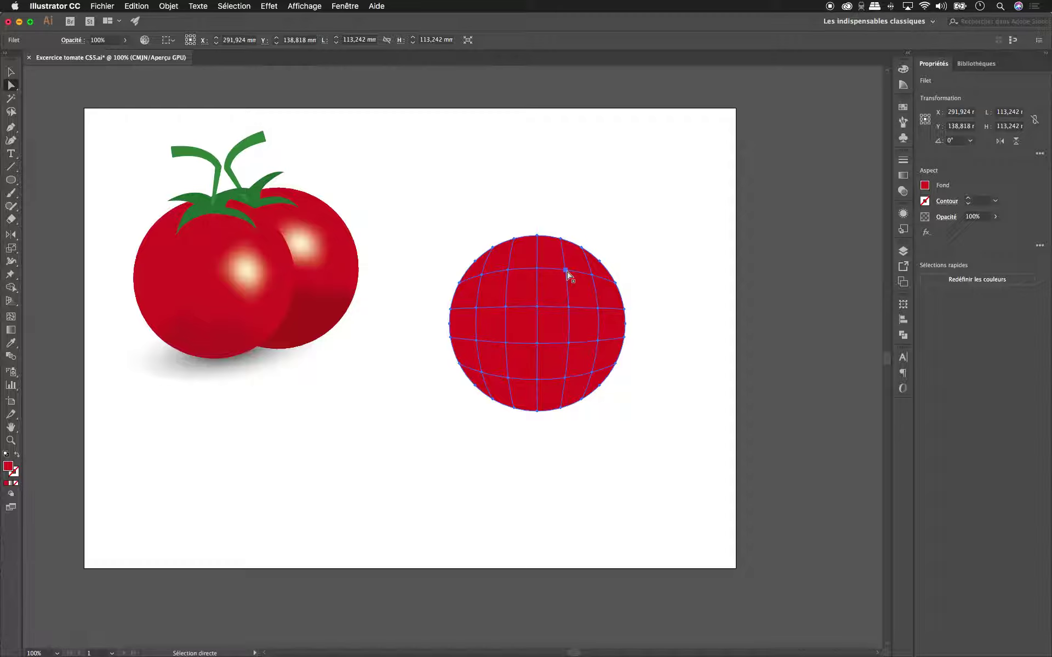
pyautogui.click(7, 87)
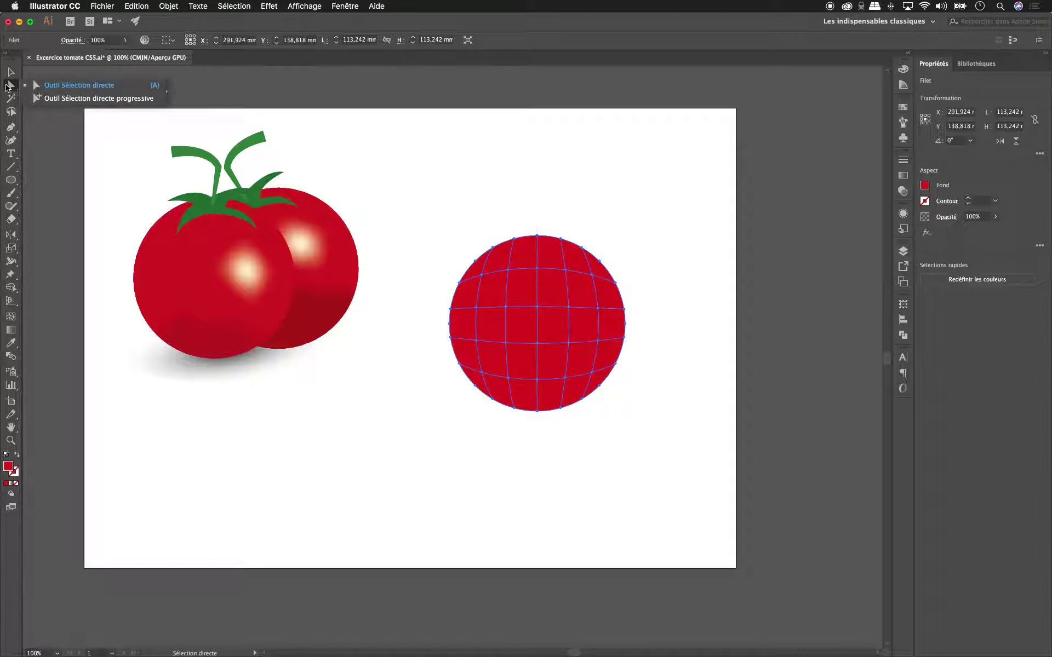
pyautogui.click(62, 86)
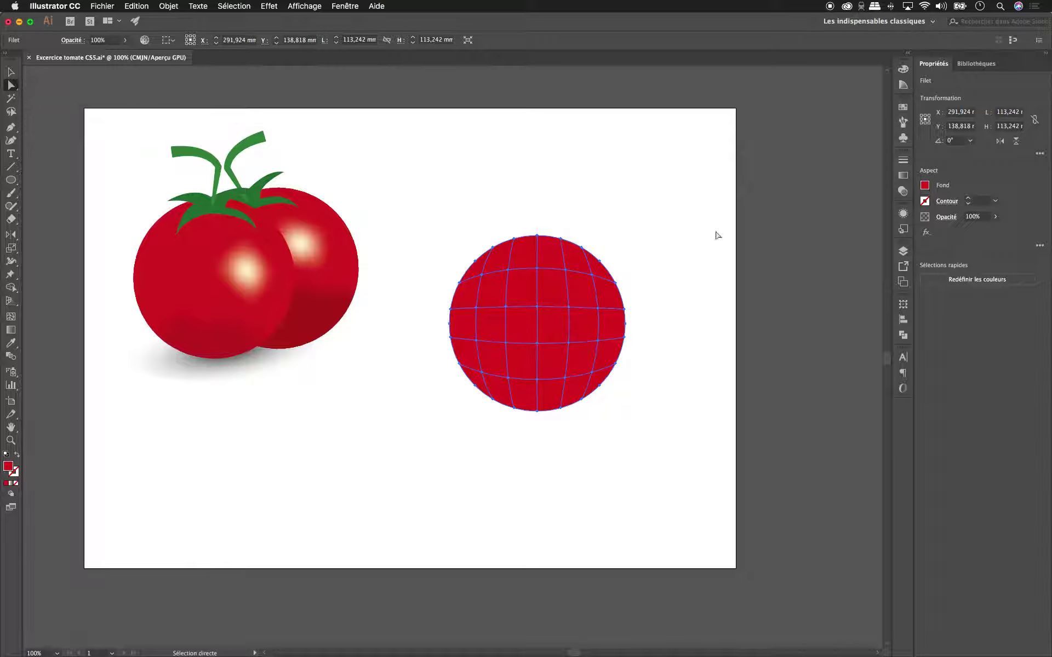
pyautogui.click(566, 271)
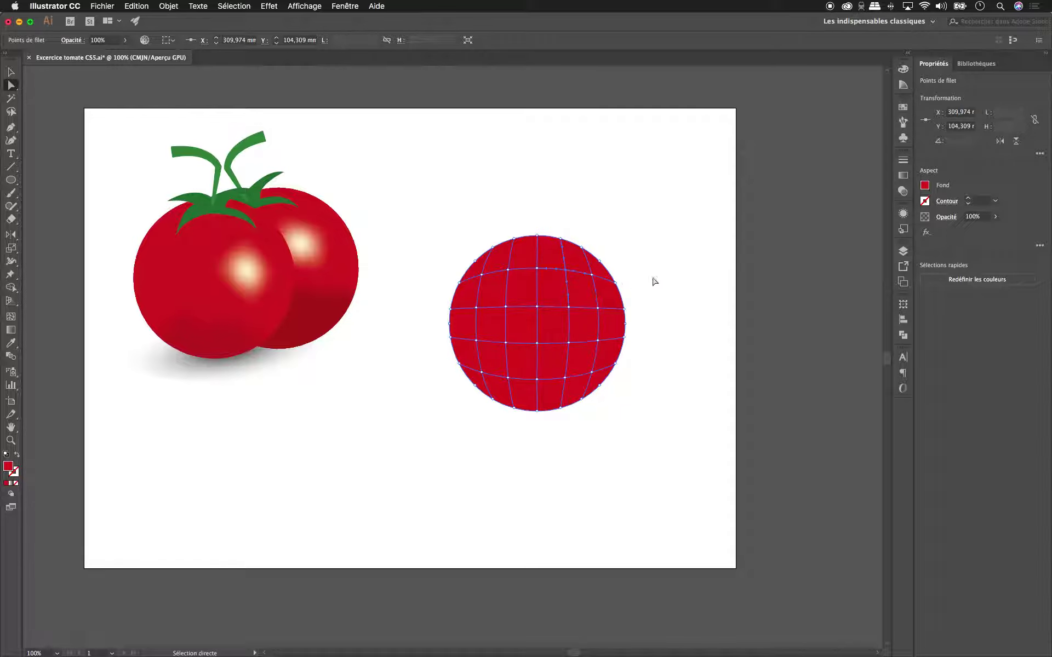
pyautogui.click(901, 70)
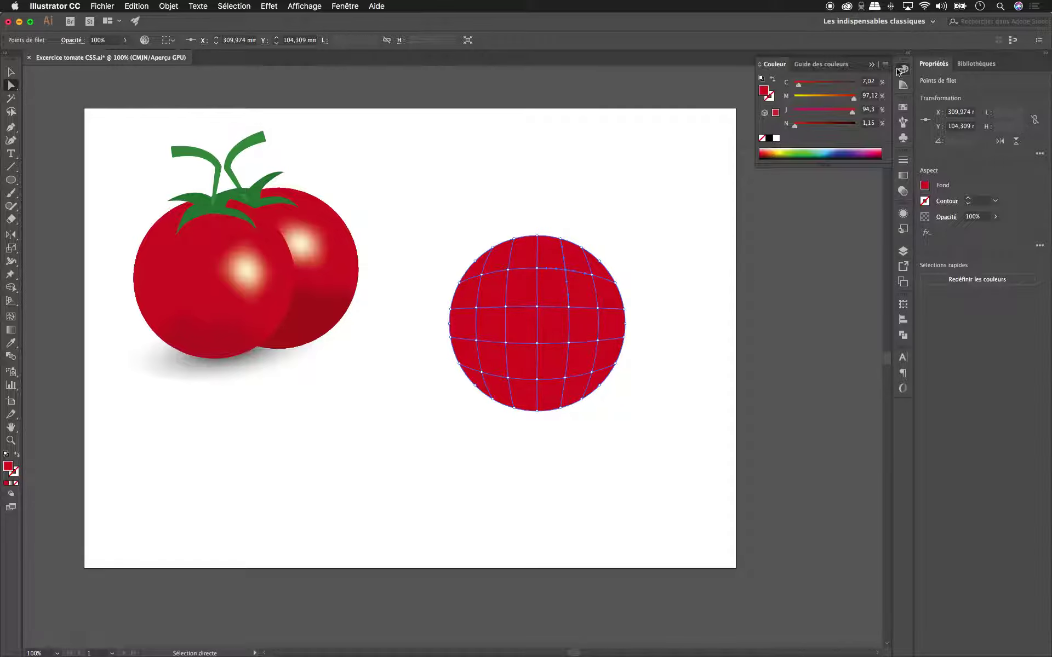
pyautogui.click(783, 151)
pyautogui.moveTo(782, 150); pyautogui.dragTo(776, 148)
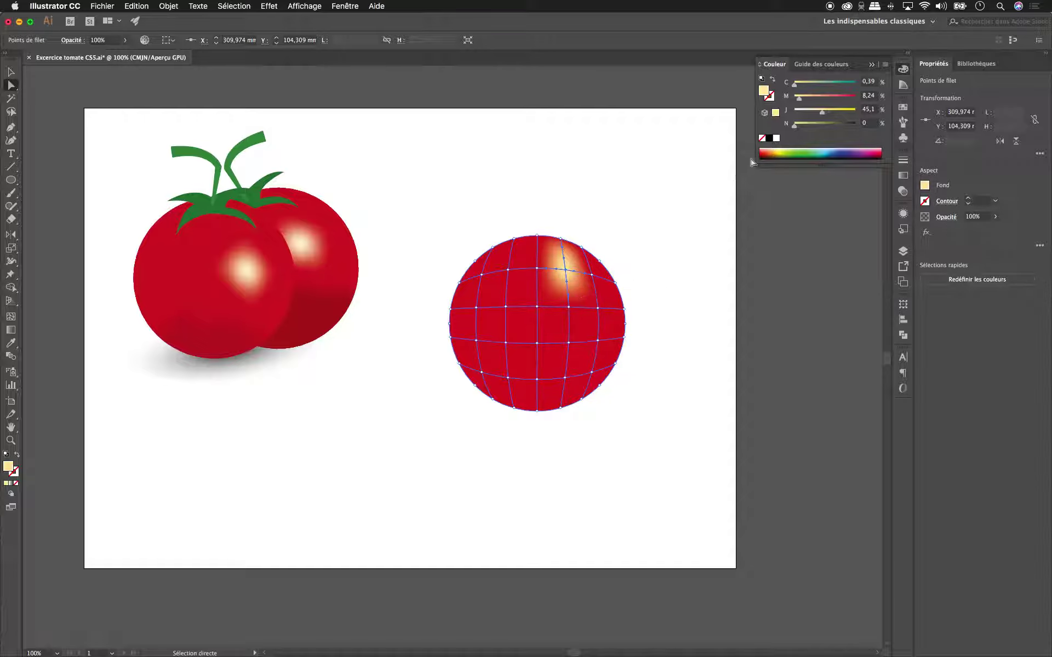
pyautogui.moveTo(821, 112); pyautogui.dragTo(809, 115)
pyautogui.click(567, 298)
pyautogui.click(715, 265)
pyautogui.press('super+z')
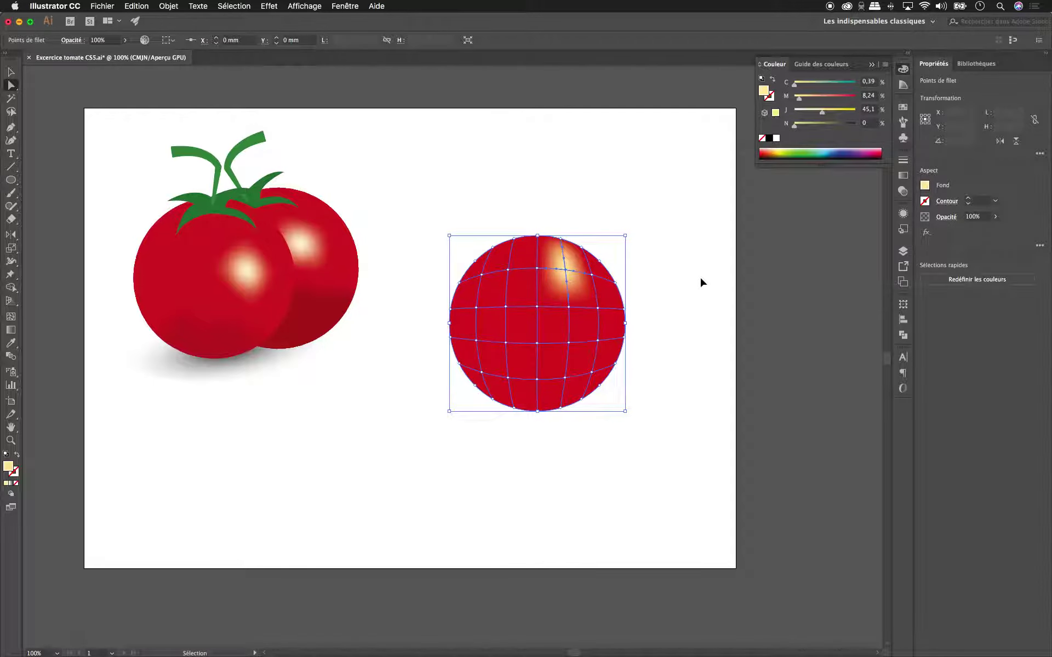
pyautogui.press('super+z')
pyautogui.rightClick(568, 310)
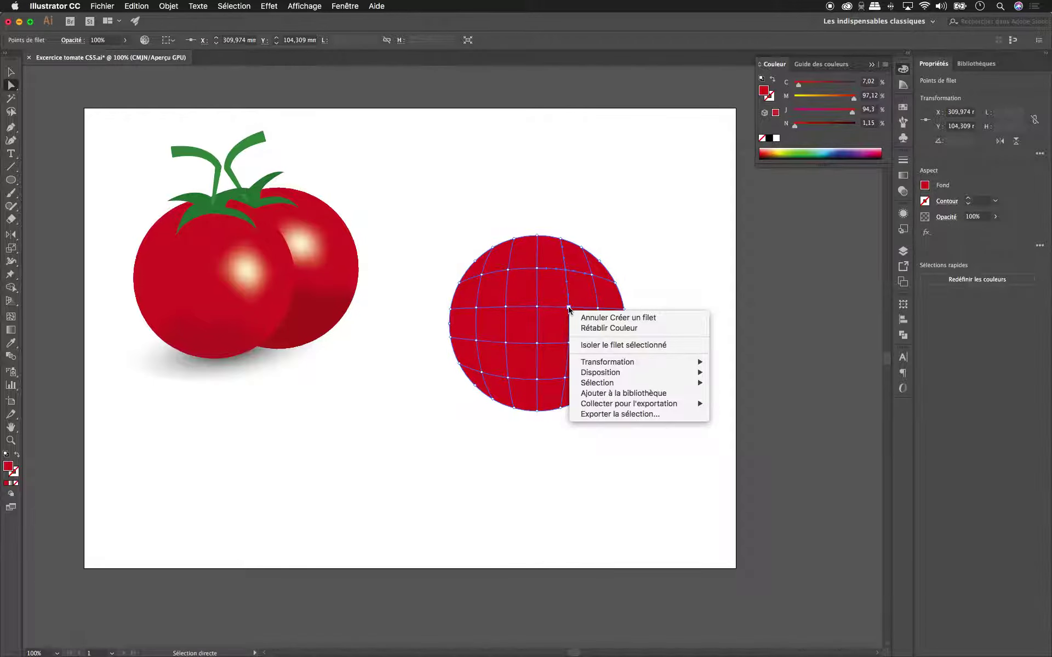
pyautogui.press('Escape')
pyautogui.rightClick(570, 310)
# Reselect the mesh circle and pick the mesh point just right of centre with Direct Selection.
pyautogui.click(685, 254)
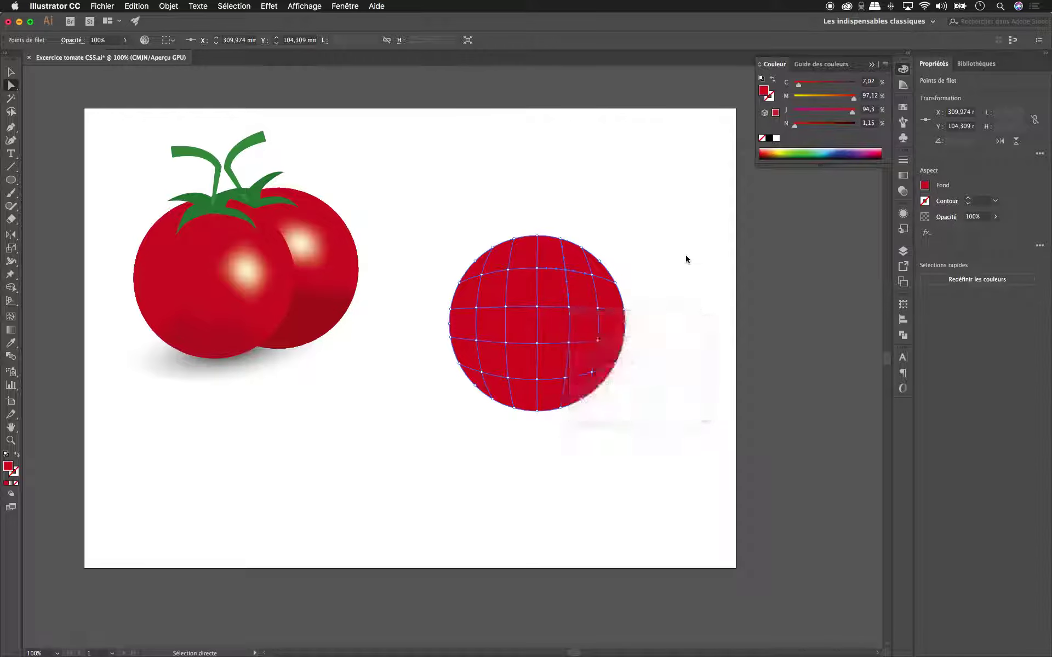
pyautogui.click(667, 289)
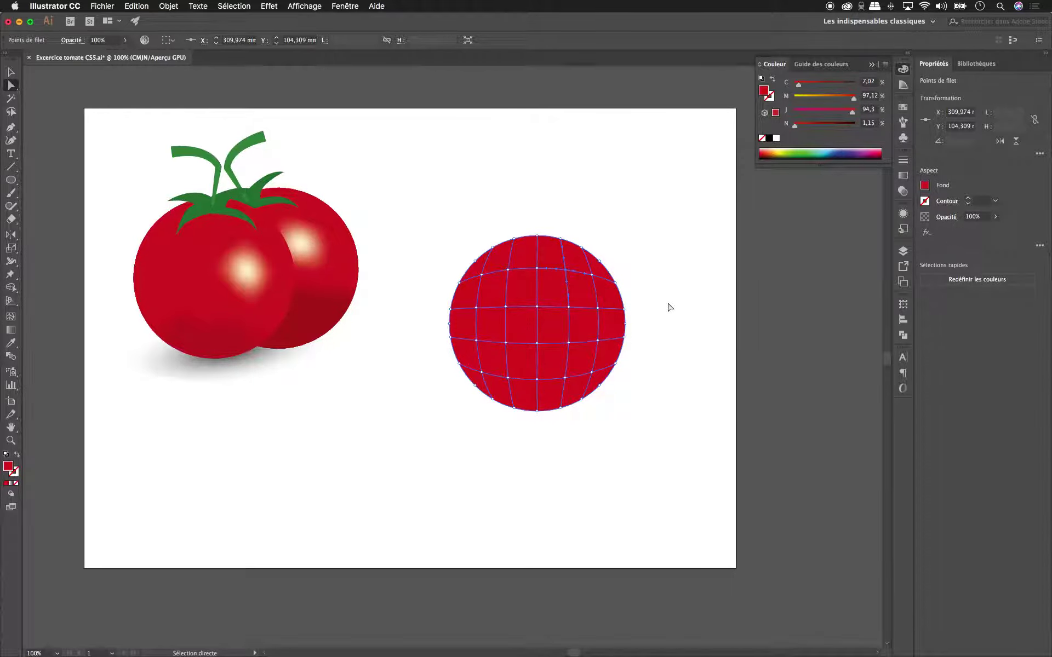
pyautogui.rightClick(571, 310)
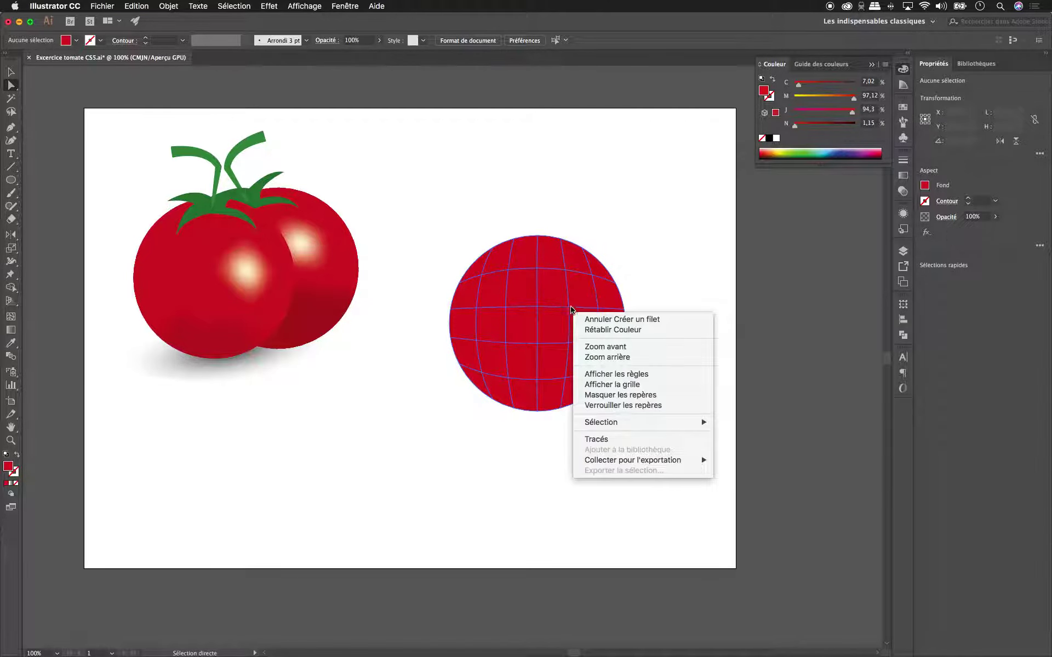
pyautogui.press('Escape')
pyautogui.press('v')
pyautogui.click(569, 324)
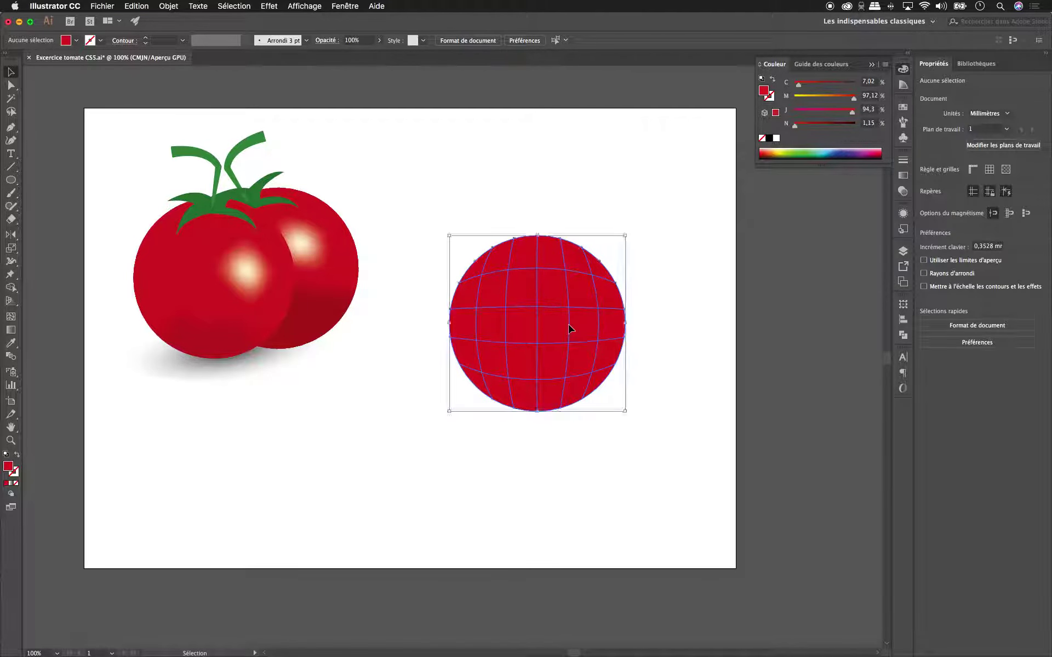
pyautogui.press('a')
pyautogui.rightClick(571, 310)
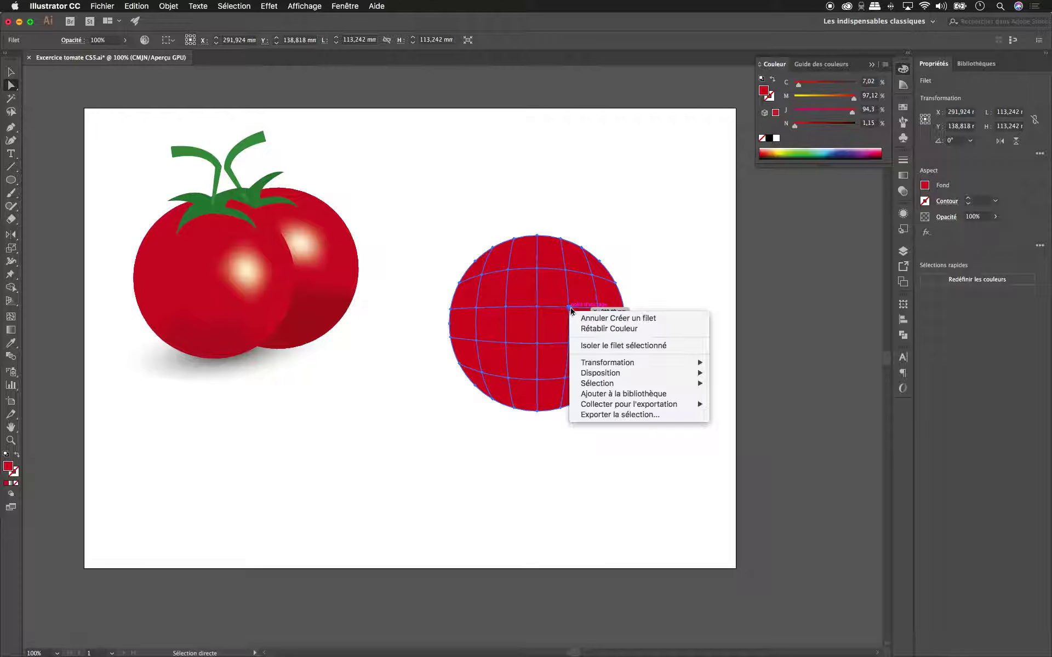
pyautogui.click(571, 308)
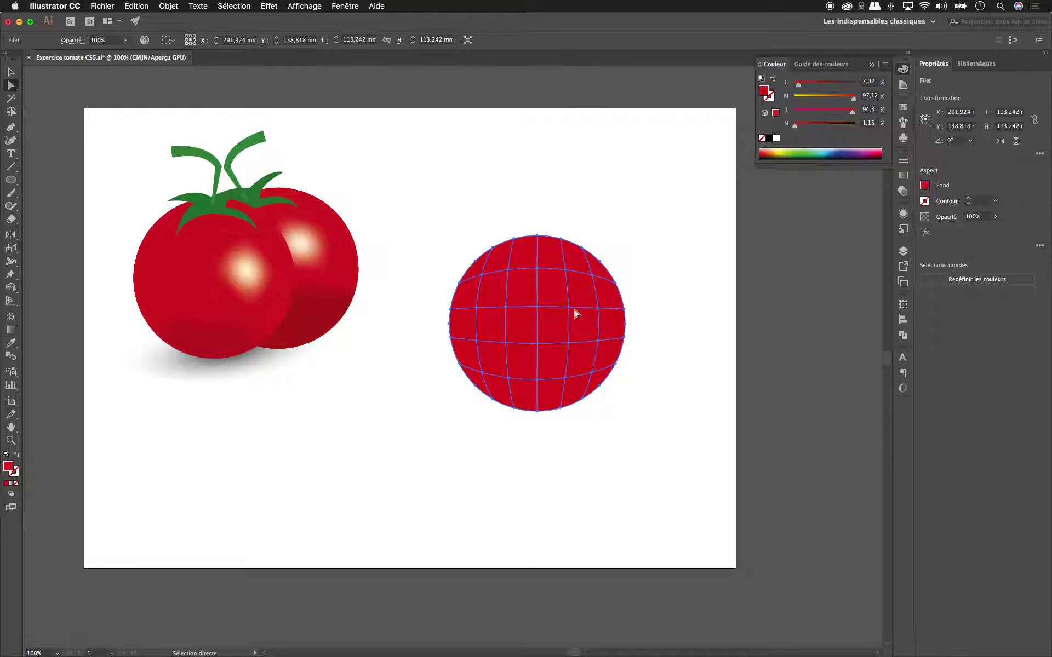
pyautogui.rightClick(570, 310)
pyautogui.click(570, 308)
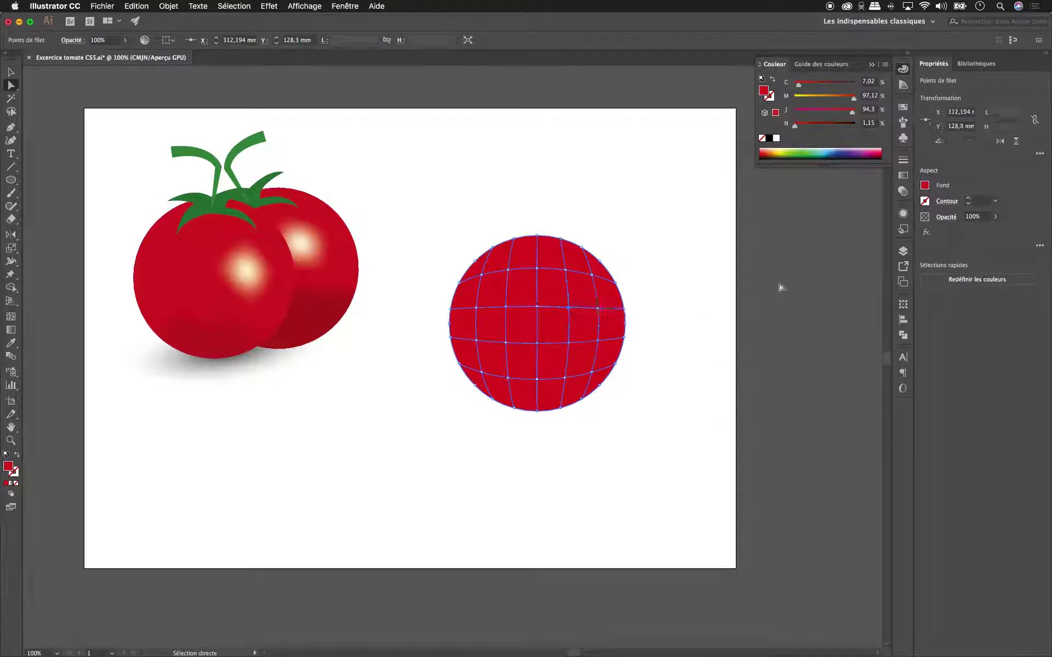
# Colour that mesh point pale cream (M 11.37%, J 17%) and preview the highlight.
pyautogui.click(777, 150)
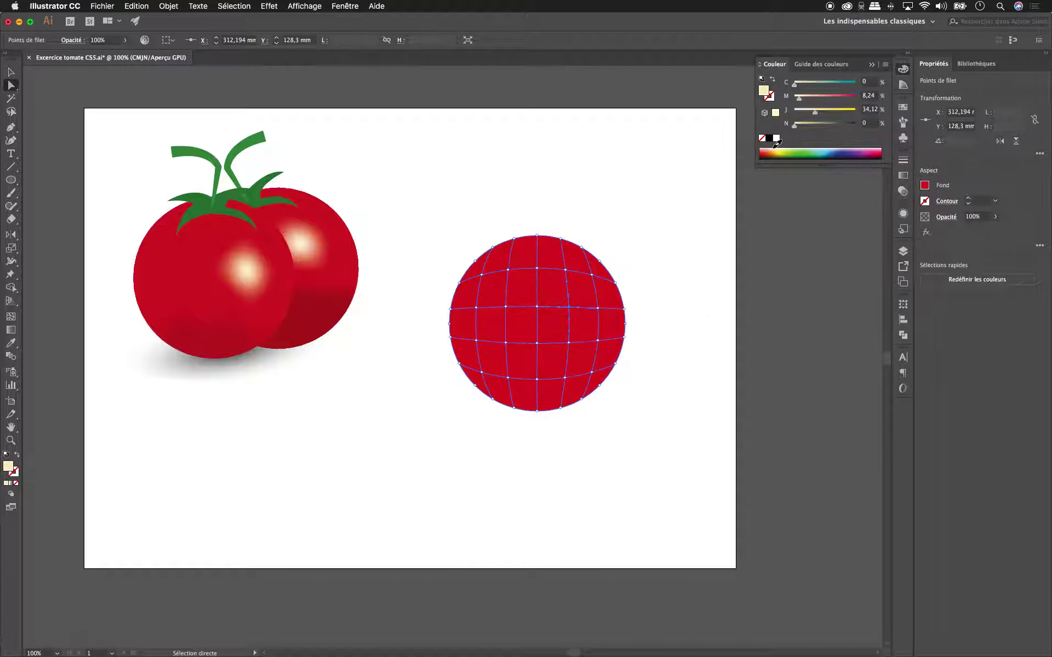
pyautogui.moveTo(820, 111); pyautogui.dragTo(804, 115)
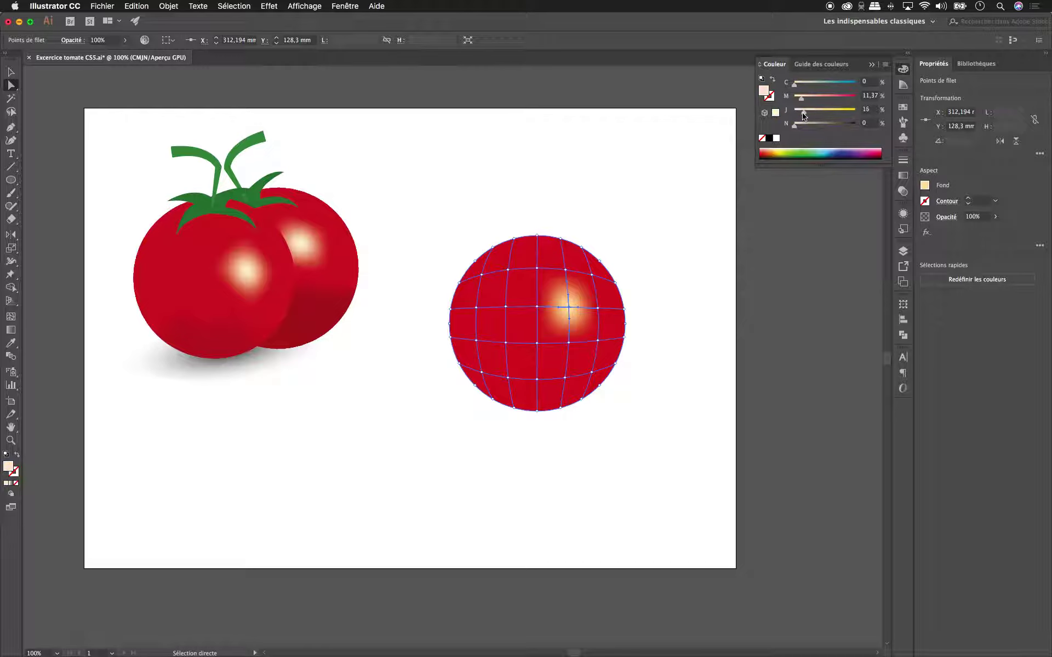
pyautogui.click(679, 323)
pyautogui.click(618, 364)
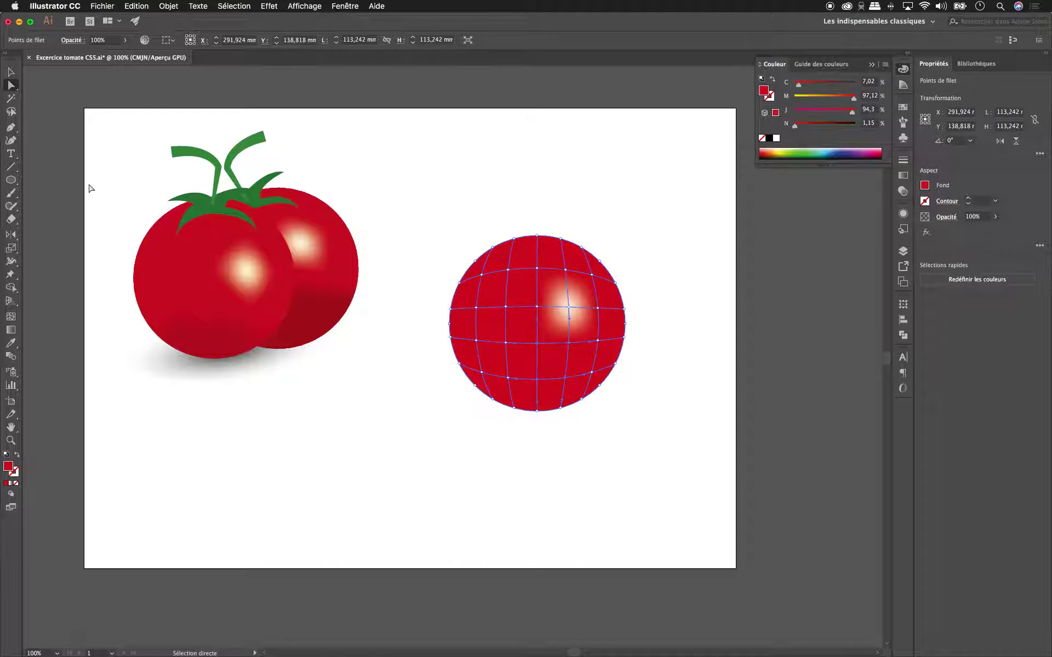
# Lasso the lower mesh points and raise black (N) to 20% to shade them.
pyautogui.click(12, 113)
pyautogui.moveTo(422, 335)
pyautogui.mouseDown()
pyautogui.moveTo(486, 335)
pyautogui.moveTo(569, 375)
pyautogui.moveTo(441, 331)
pyautogui.mouseUp()
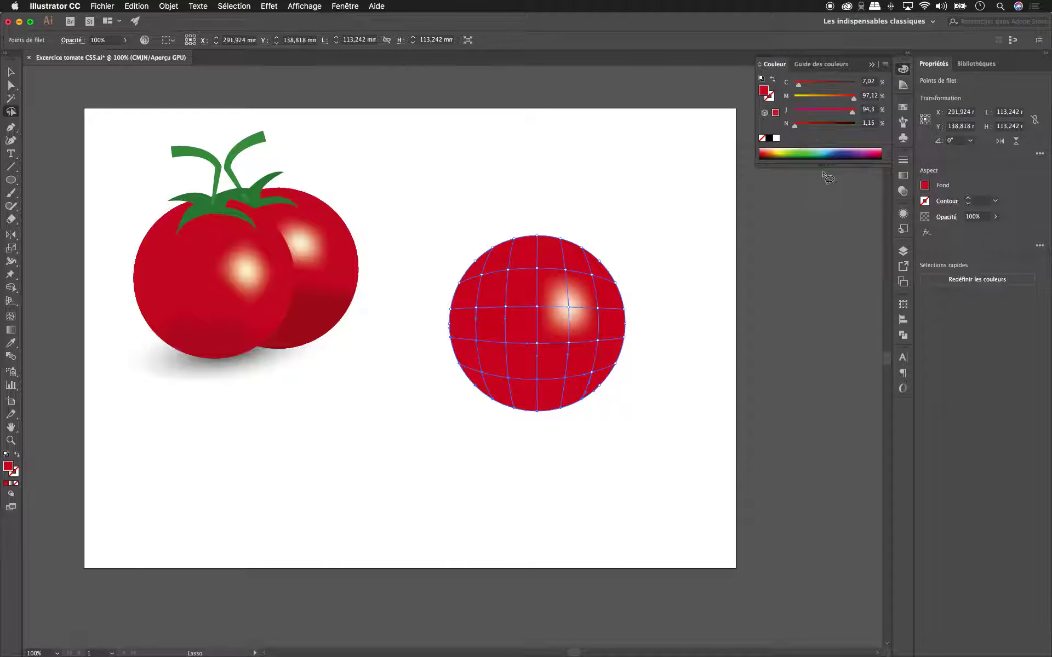
pyautogui.moveTo(795, 128); pyautogui.dragTo(808, 128)
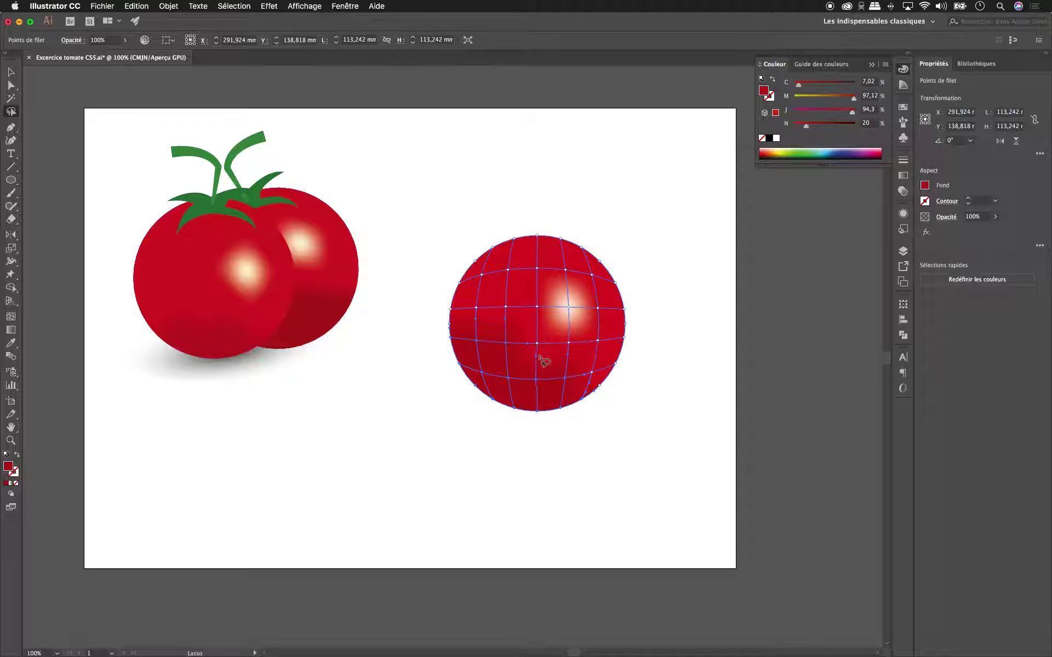
pyautogui.click(11, 86)
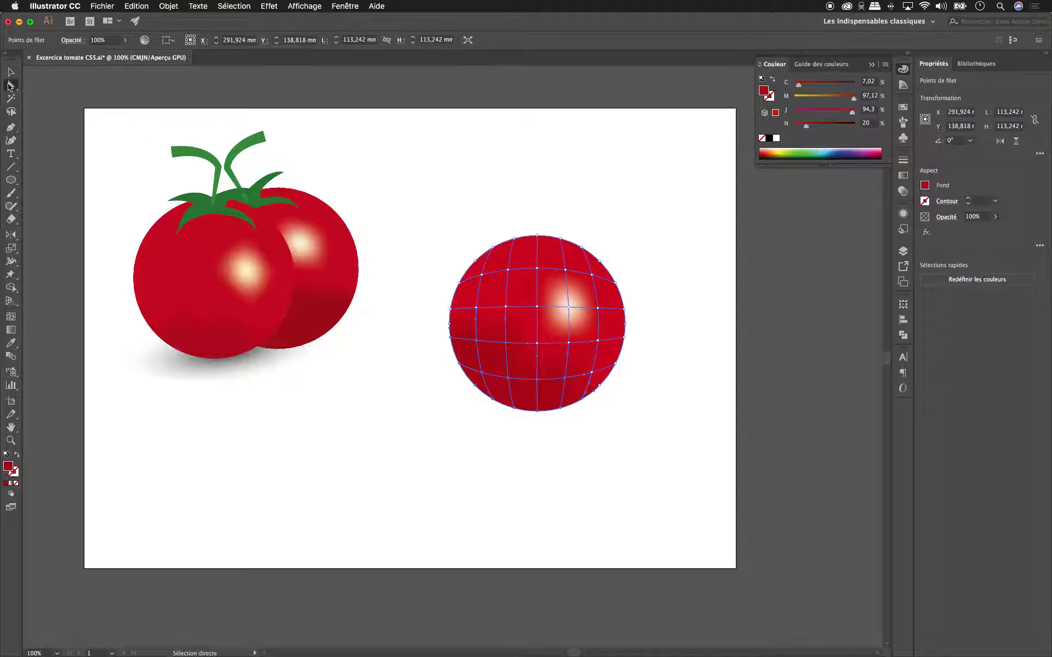
# Drag several lower mesh points down and left to bend the mesh lines irregularly.
pyautogui.moveTo(538, 346); pyautogui.dragTo(505, 340)
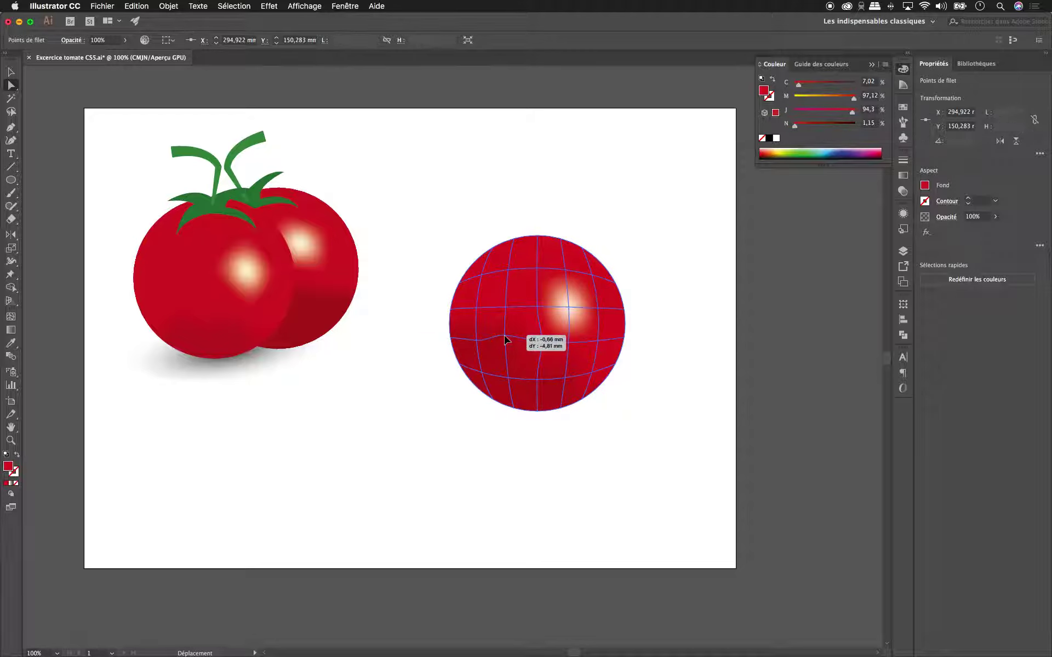
pyautogui.moveTo(568, 387); pyautogui.dragTo(547, 372)
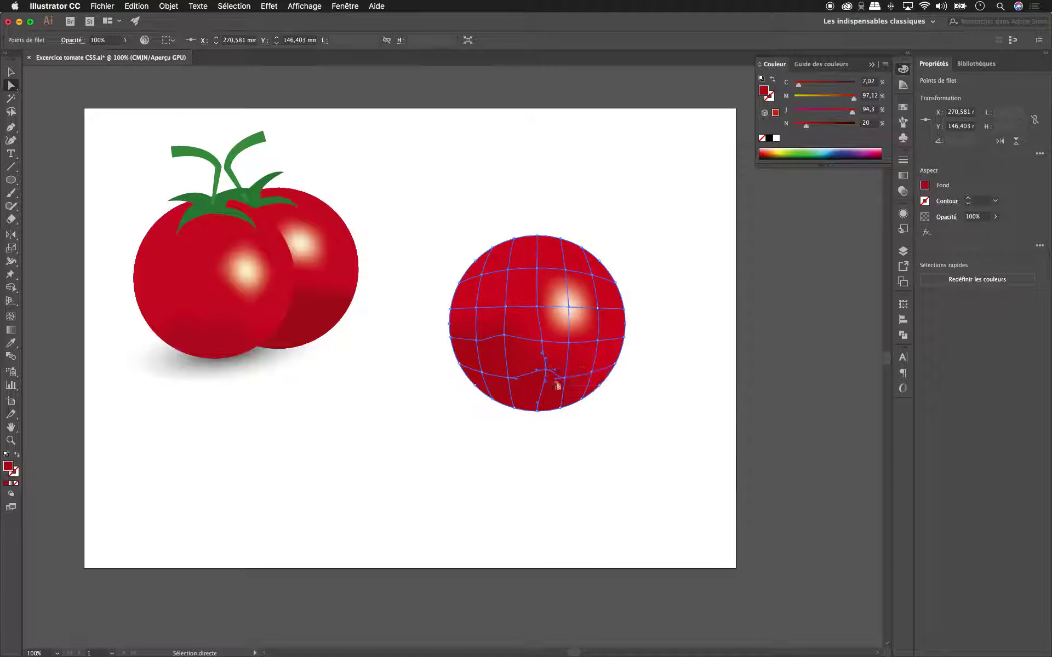
pyautogui.click(744, 382)
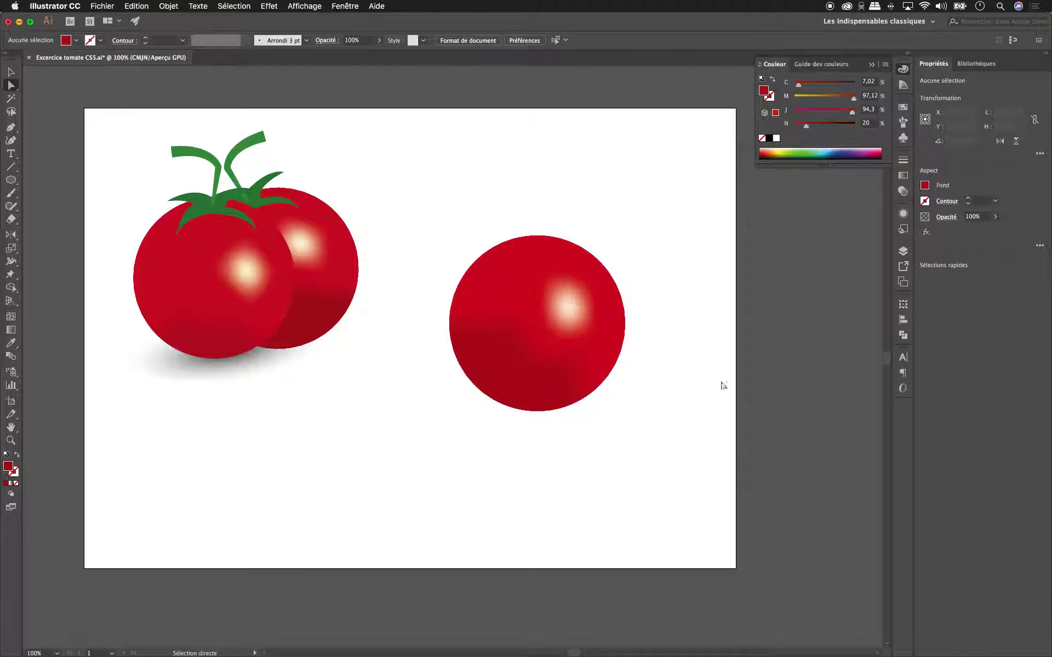
pyautogui.moveTo(568, 469); pyautogui.dragTo(626, 395)
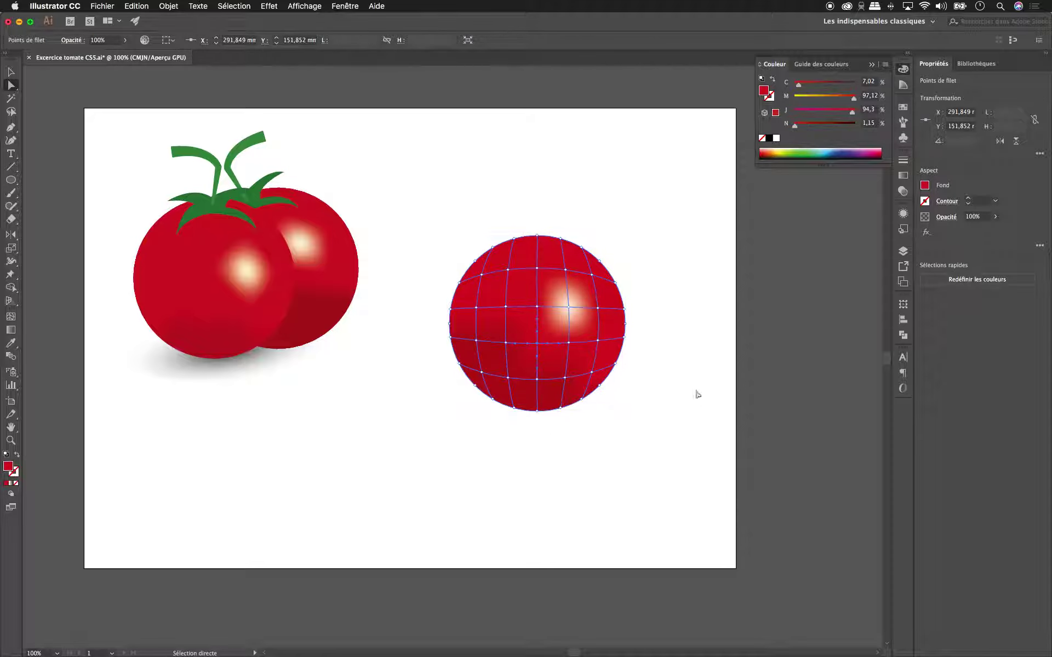
pyautogui.moveTo(537, 345); pyautogui.dragTo(532, 351)
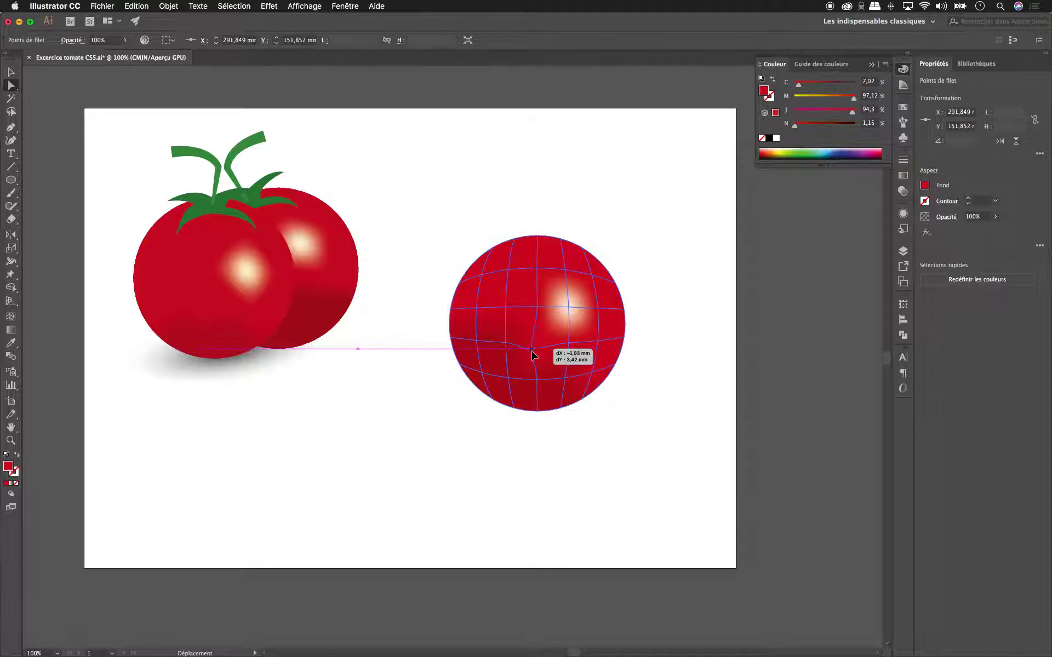
pyautogui.click(746, 469)
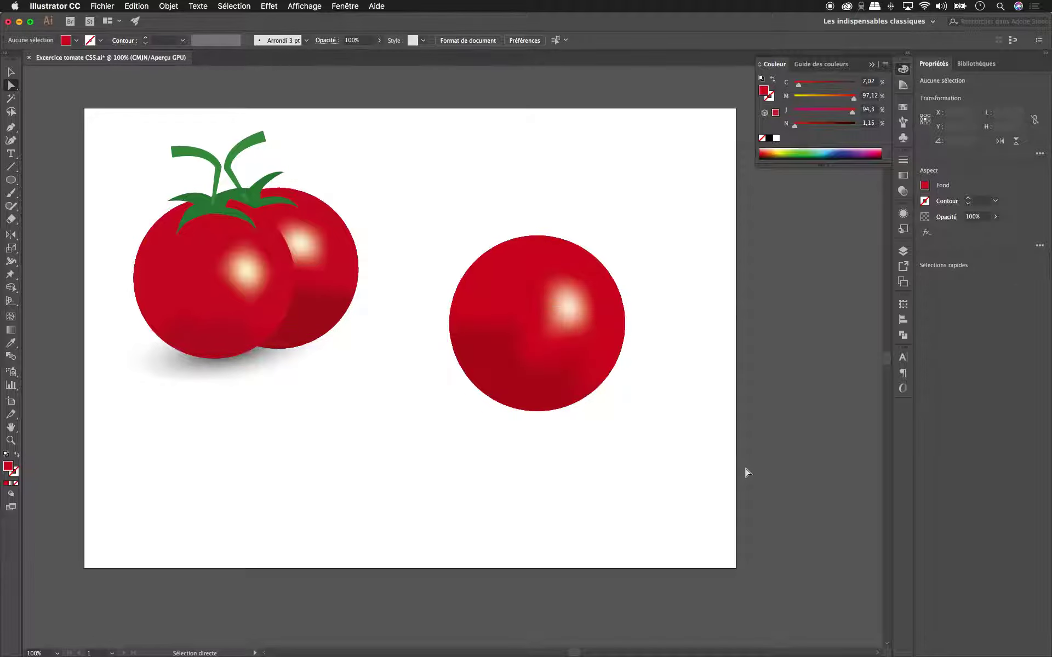
pyautogui.press('v')
pyautogui.hotkey('ctrl', 'z')
pyautogui.press('a')
pyautogui.click(691, 404)
# Rotate the mesh tomato to about 351° via the Properties rotation field and a corner drag.
pyautogui.click(11, 72)
pyautogui.click(563, 268)
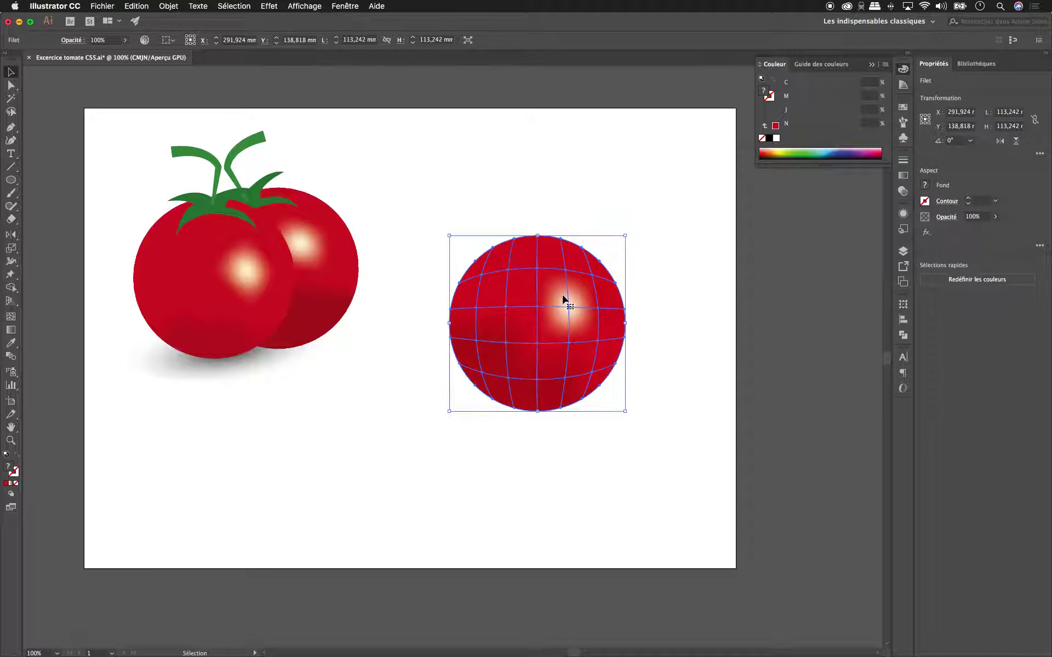
pyautogui.click(715, 254)
pyautogui.click(613, 317)
pyautogui.click(956, 141)
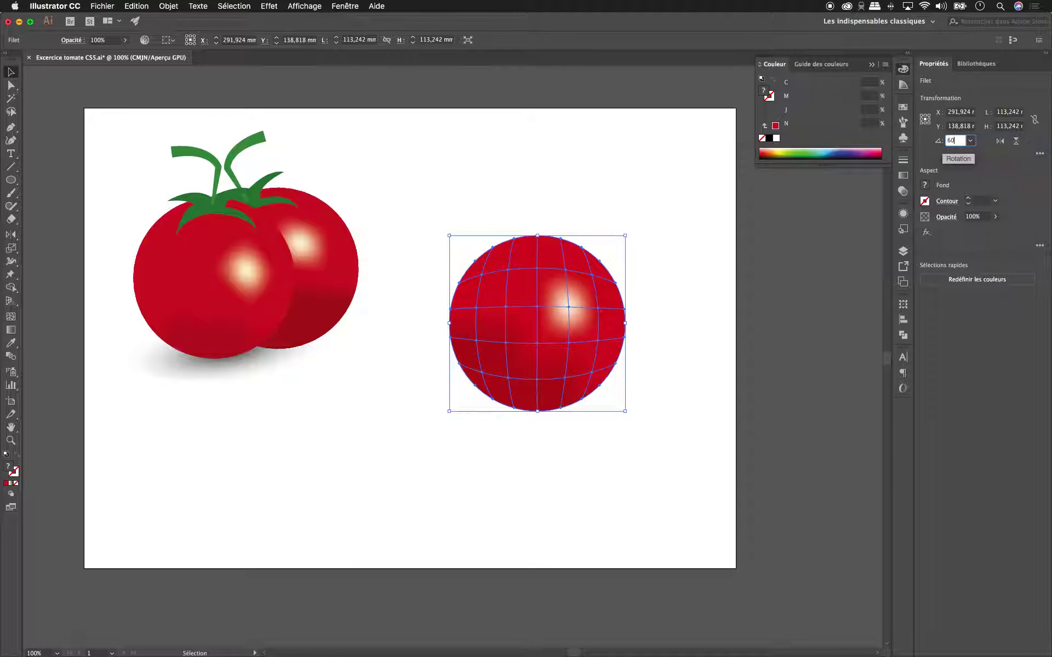
pyautogui.press('Return')
pyautogui.click(958, 140)
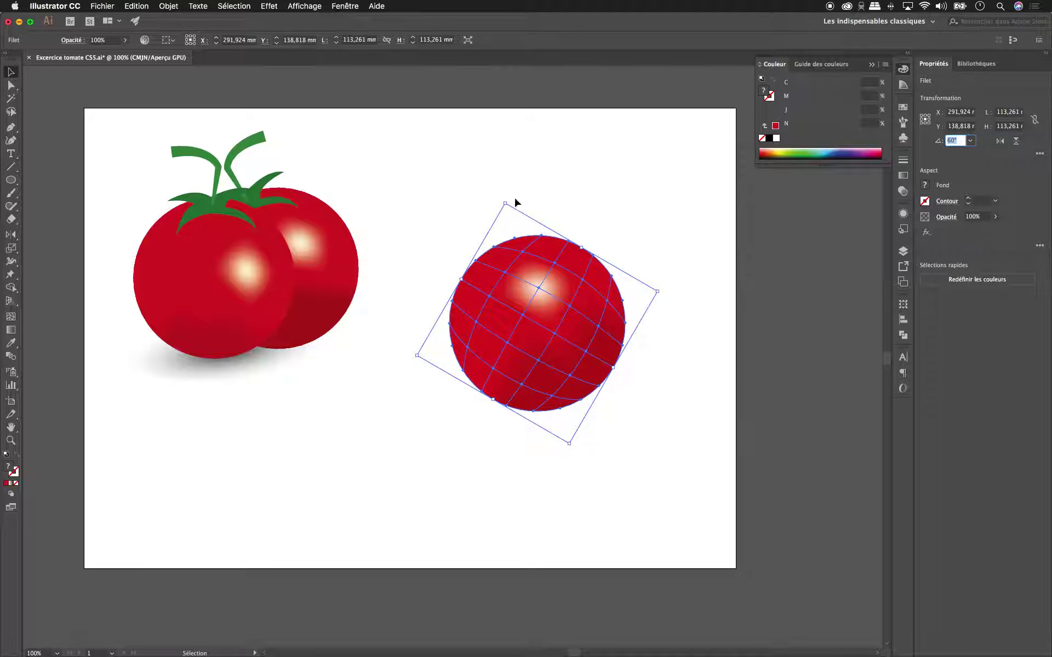
pyautogui.moveTo(506, 198); pyautogui.dragTo(391, 265)
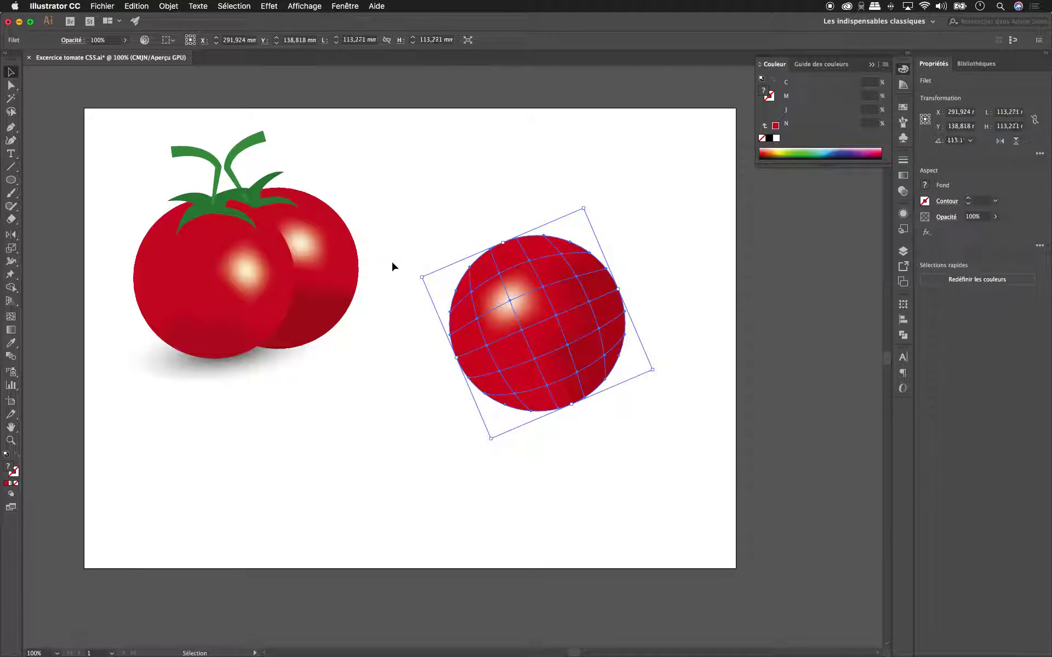
pyautogui.moveTo(418, 270)
pyautogui.mouseDown()
pyautogui.moveTo(667, 281)
pyautogui.moveTo(648, 272)
pyautogui.mouseUp()
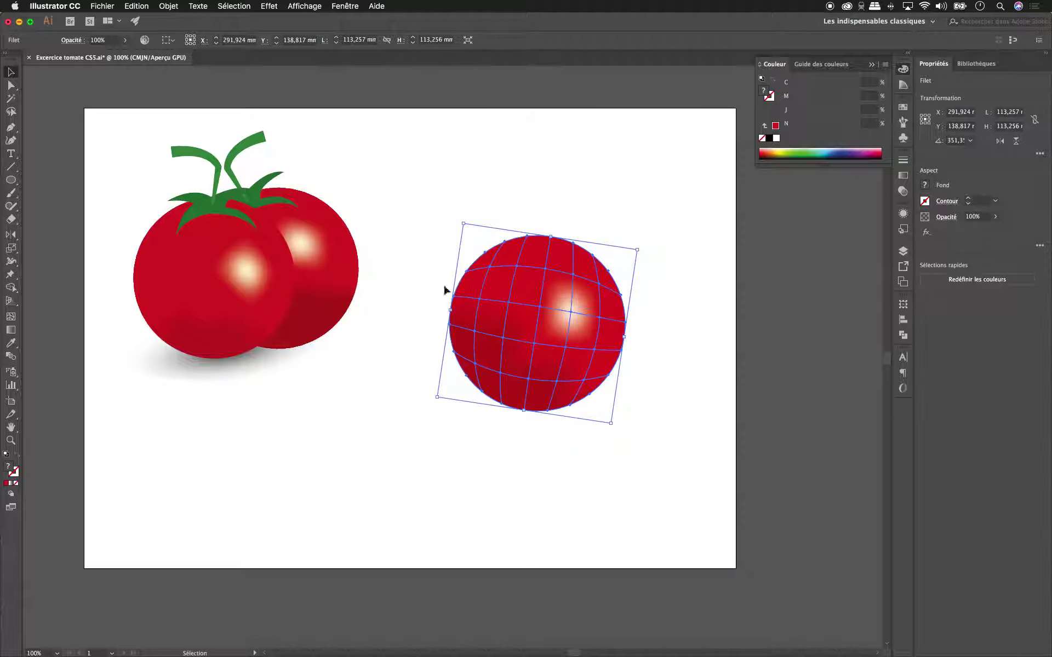
# Nudge the mesh tomato slightly right and down.
pyautogui.click(415, 144)
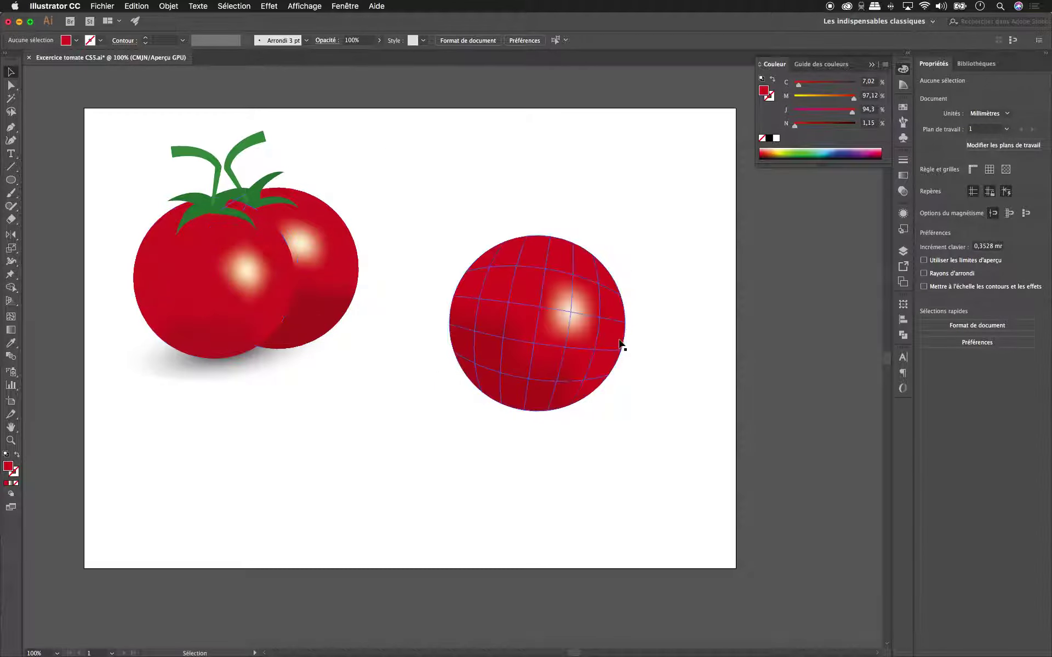
pyautogui.click(546, 328)
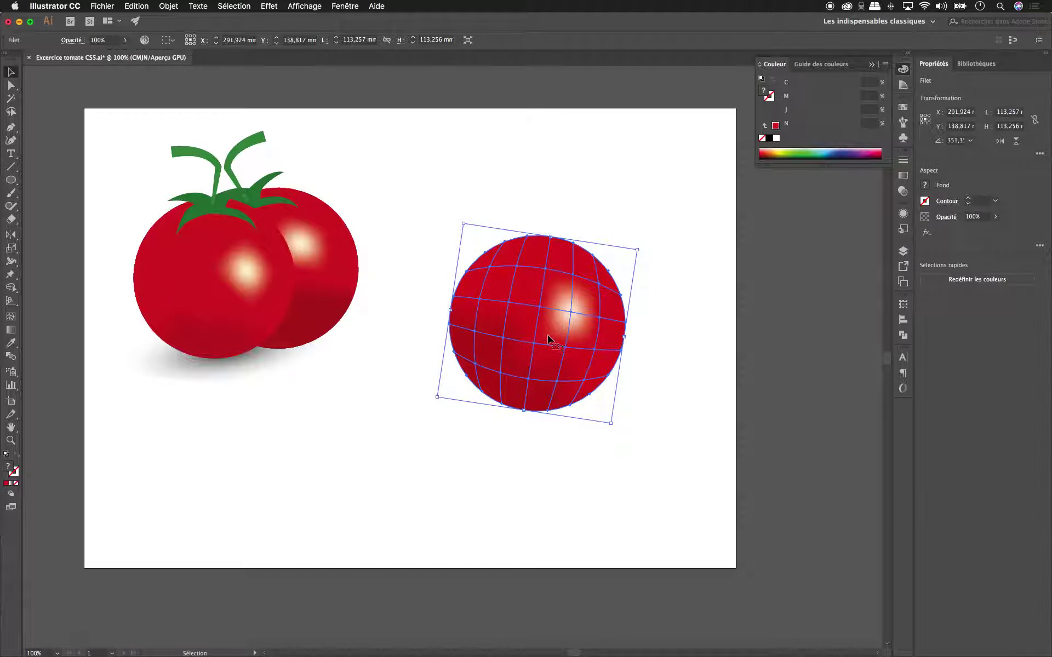
pyautogui.moveTo(564, 345); pyautogui.dragTo(583, 353)
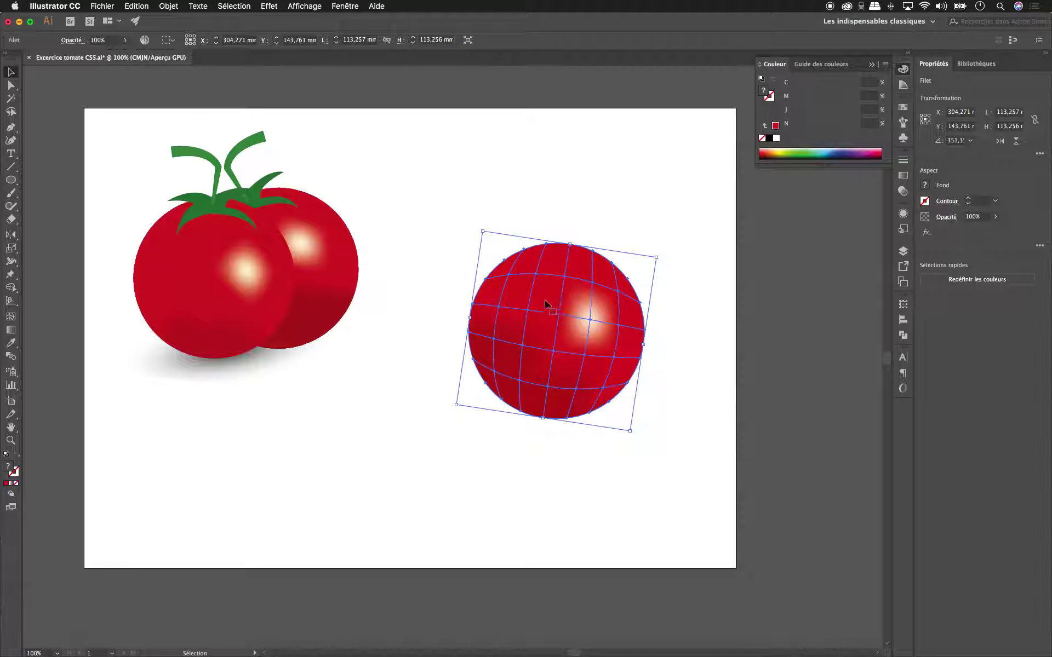